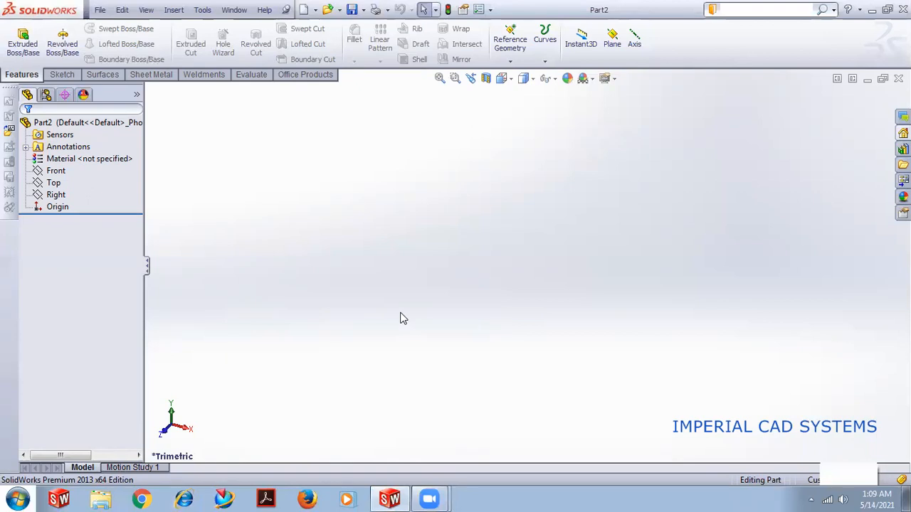
Sketch a corner rectangle enclosing the origin on the Right plane and close the sketch.
click(54, 184)
click(59, 195)
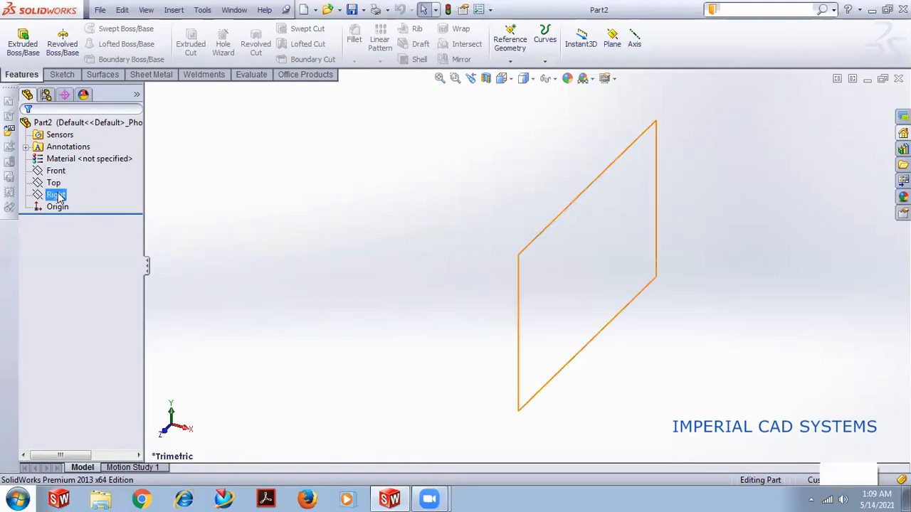
click(70, 175)
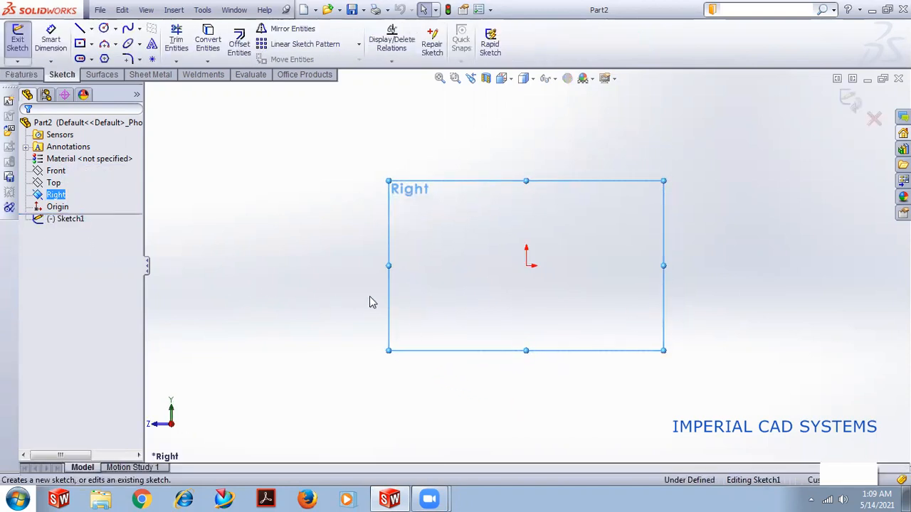
click(81, 46)
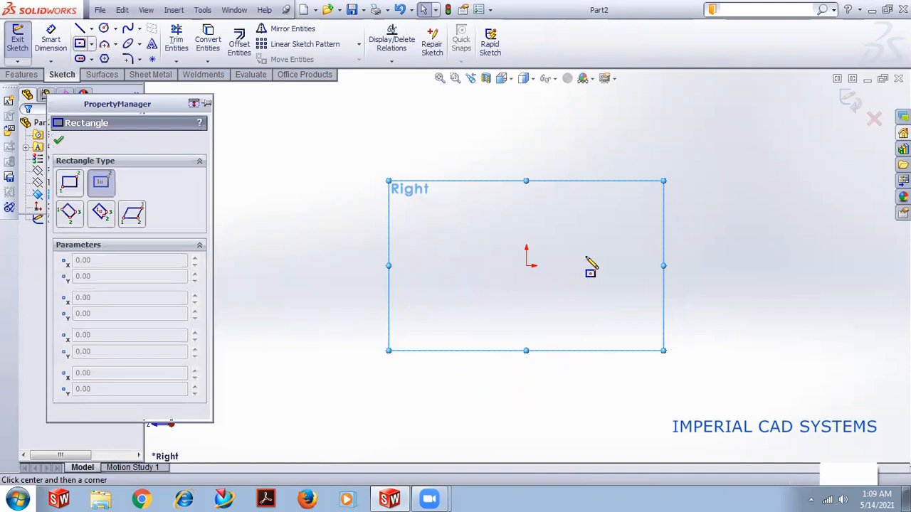
click(458, 192)
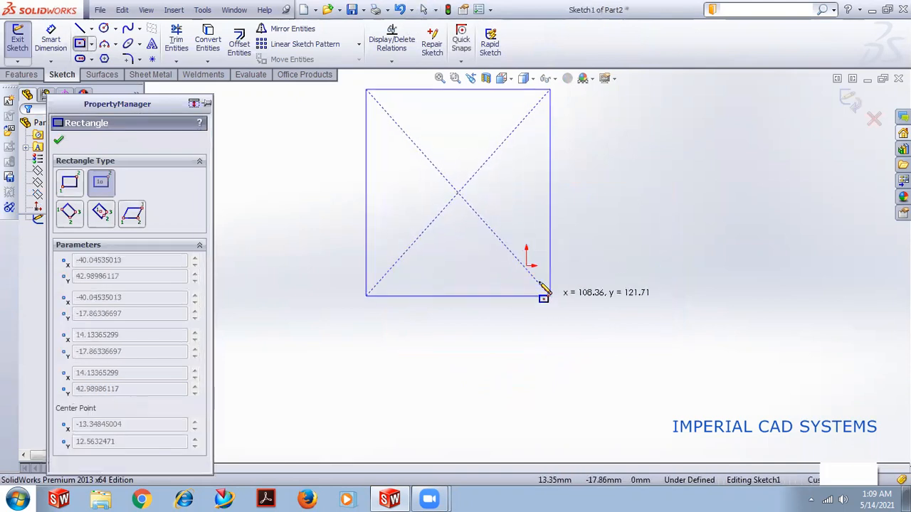
click(70, 183)
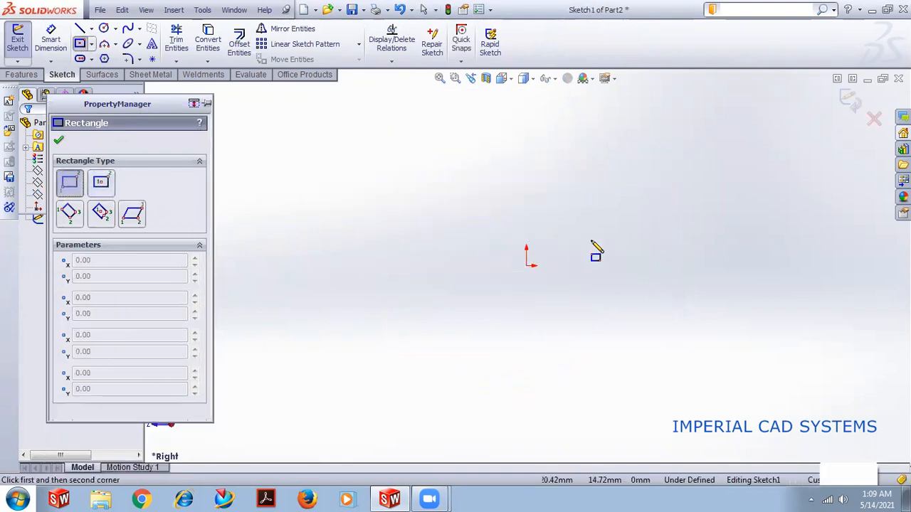
click(472, 204)
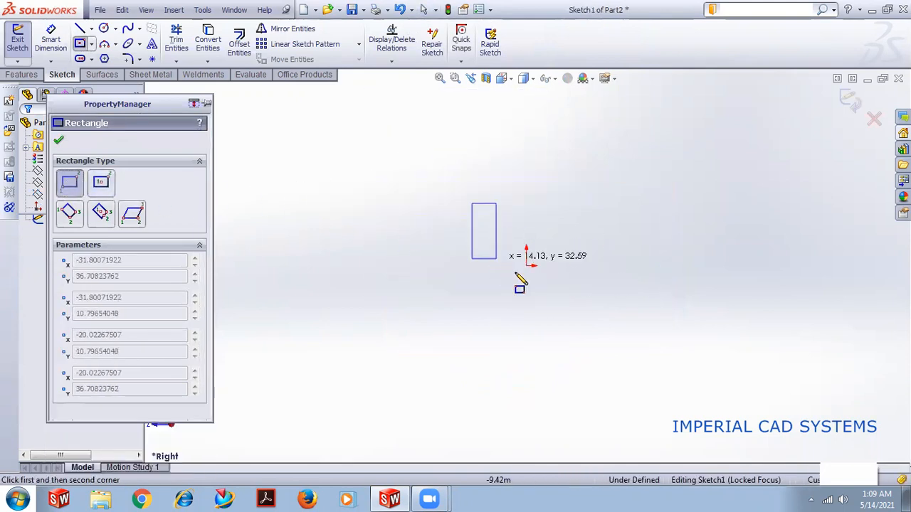
click(602, 318)
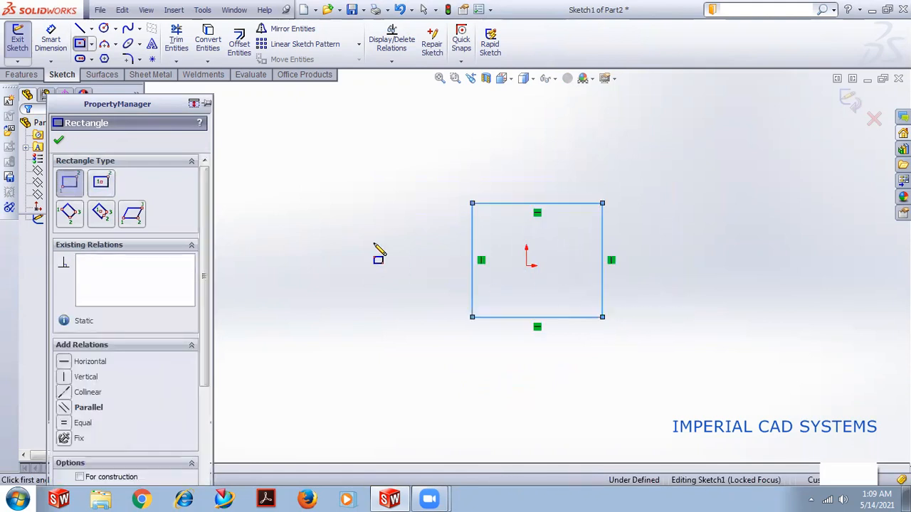
key(Escape)
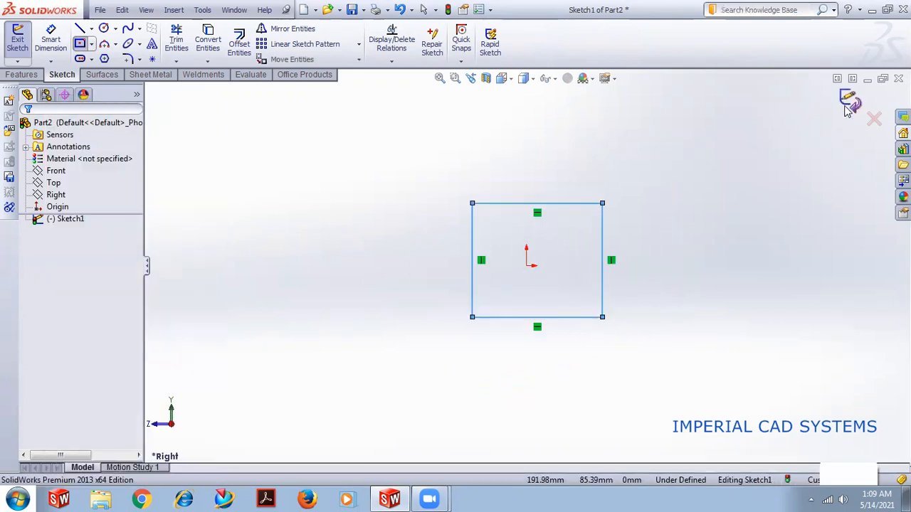
click(847, 101)
Create a reference plane offset 200 mm from the Right plane.
mouse_move(408, 291)
middle_down()
mouse_move(474, 285)
mouse_move(490, 345)
mouse_move(559, 273)
middle_up()
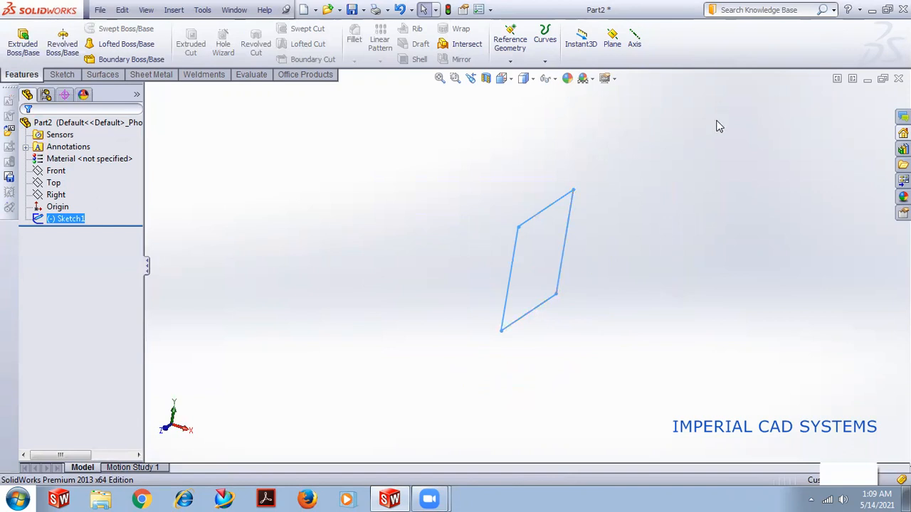
mouse_move(576, 221)
middle_down()
mouse_move(530, 237)
mouse_move(565, 288)
middle_up()
mouse_move(587, 322)
middle_down()
mouse_move(604, 297)
mouse_move(612, 313)
mouse_move(620, 289)
middle_up()
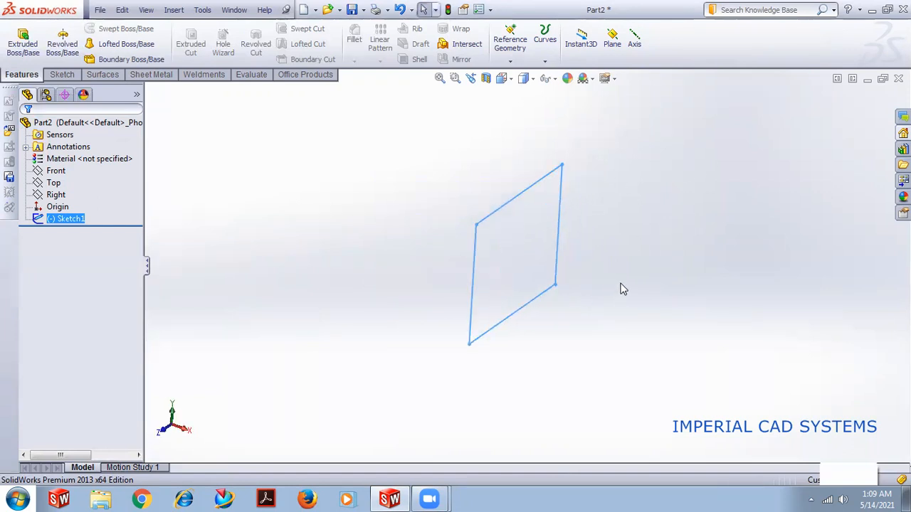
scroll(618, 268, up, 1)
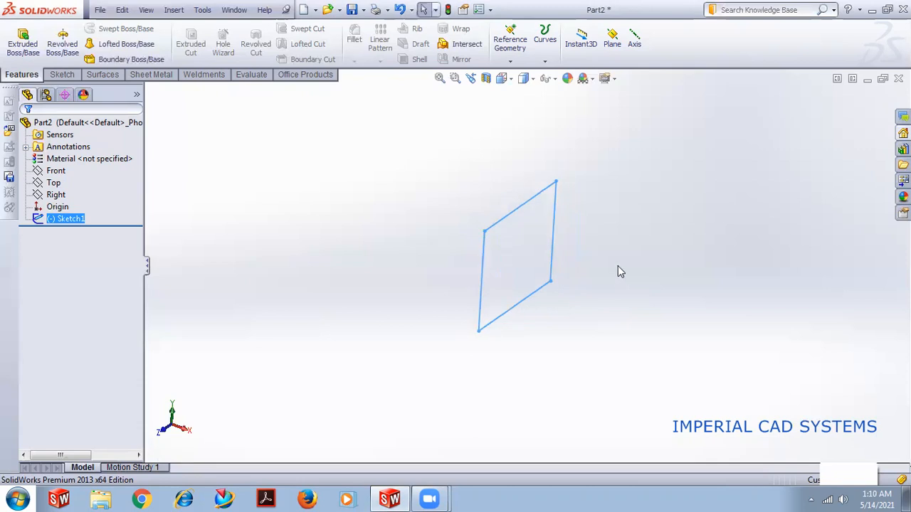
scroll(617, 270, up, 1)
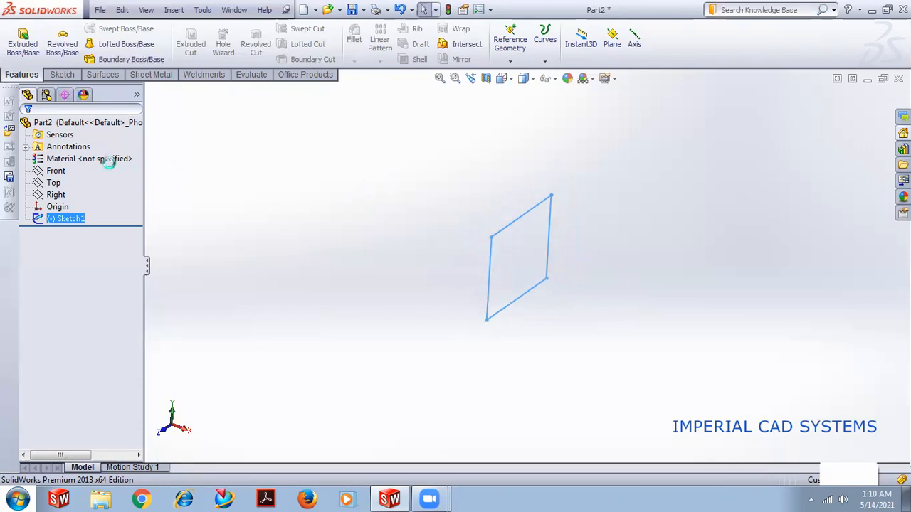
click(372, 173)
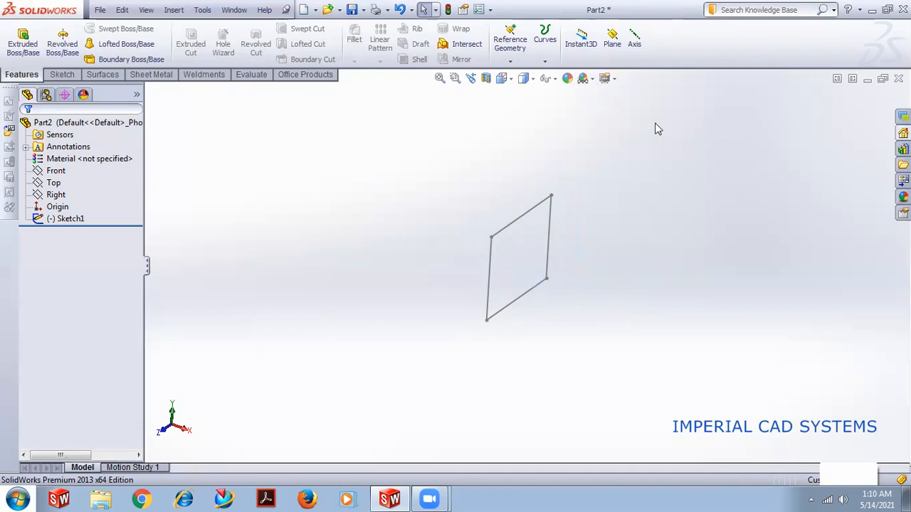
click(608, 62)
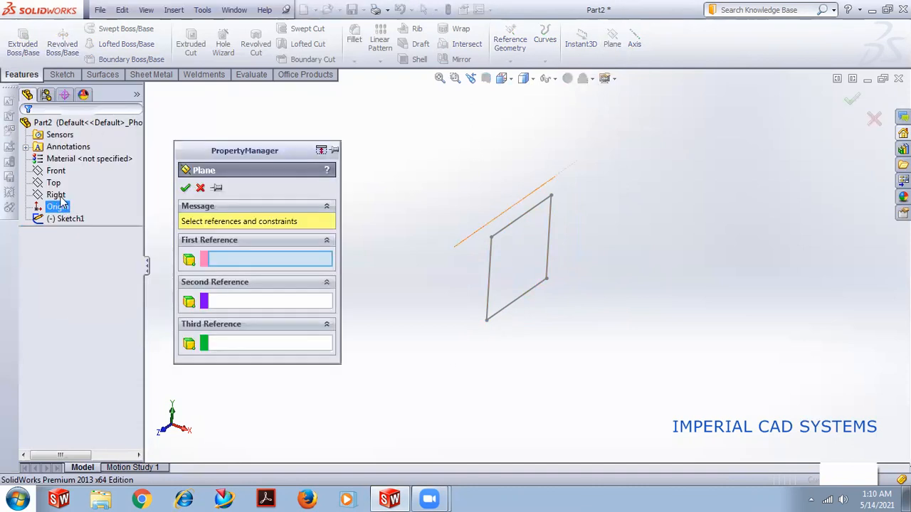
click(59, 196)
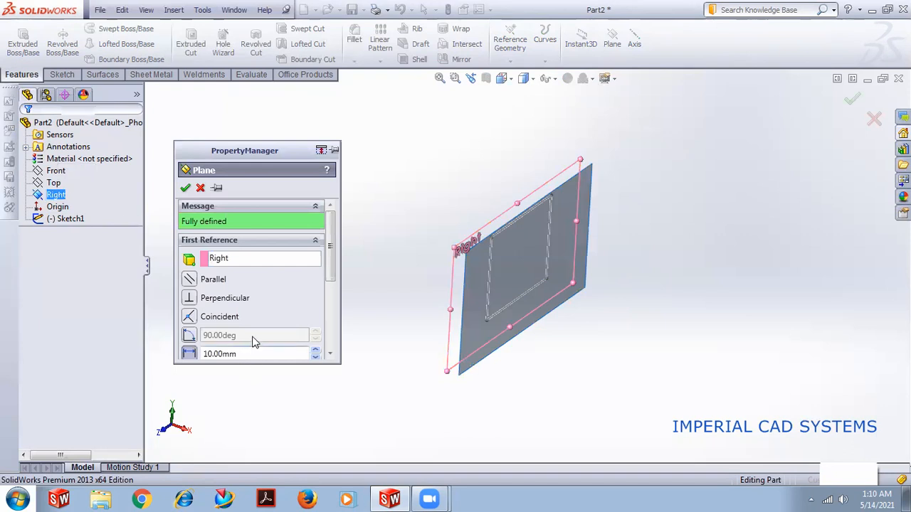
click(271, 355)
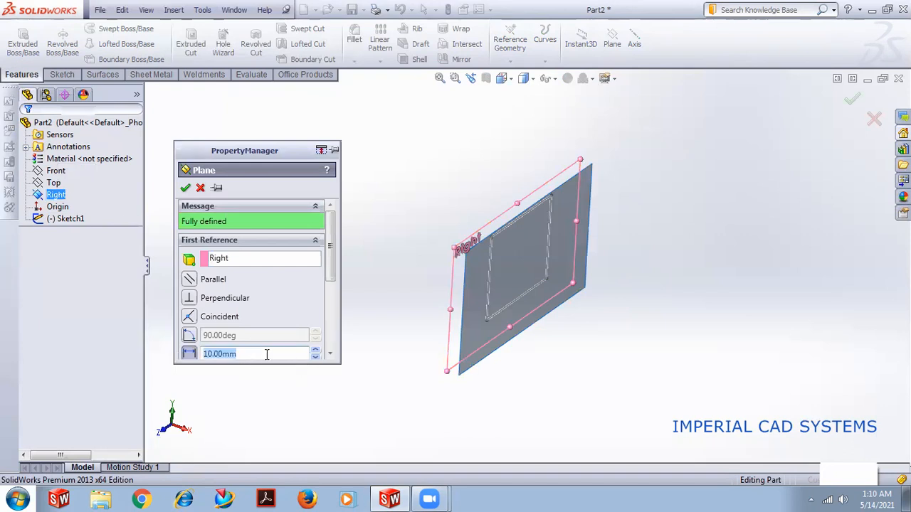
text(2)
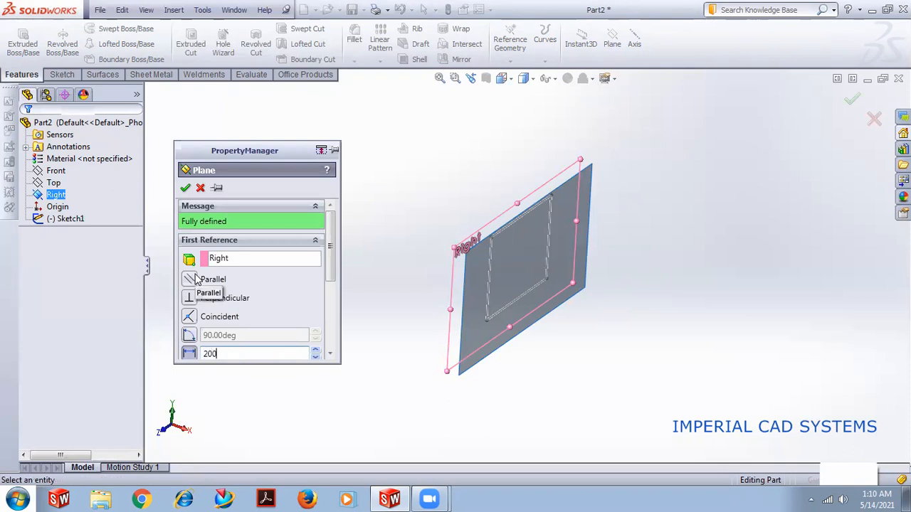
text(00)
key(Return)
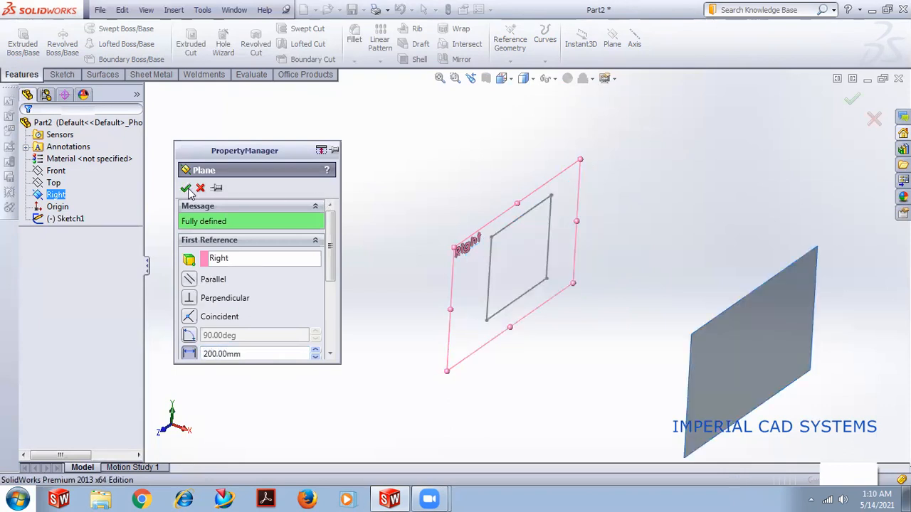
key(Return)
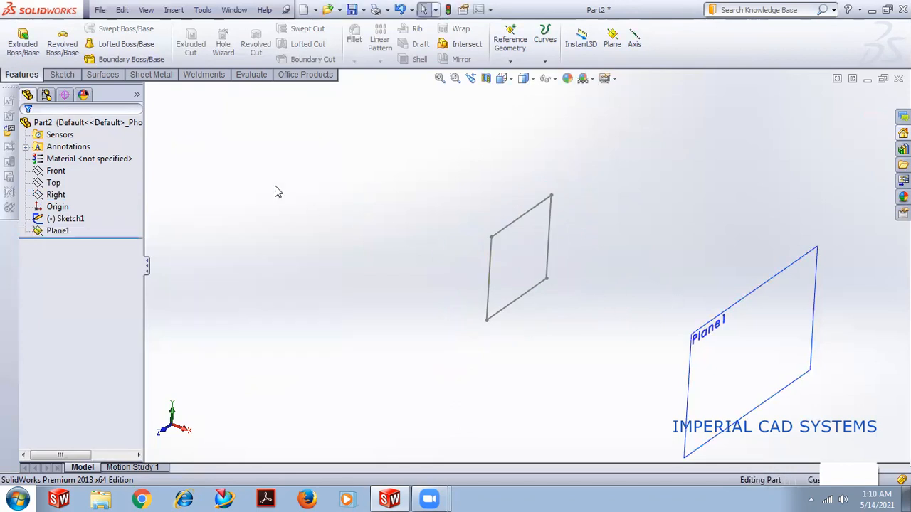
Sketch a circle of about 22 mm radius near the origin on the new offset plane and close the sketch.
click(740, 314)
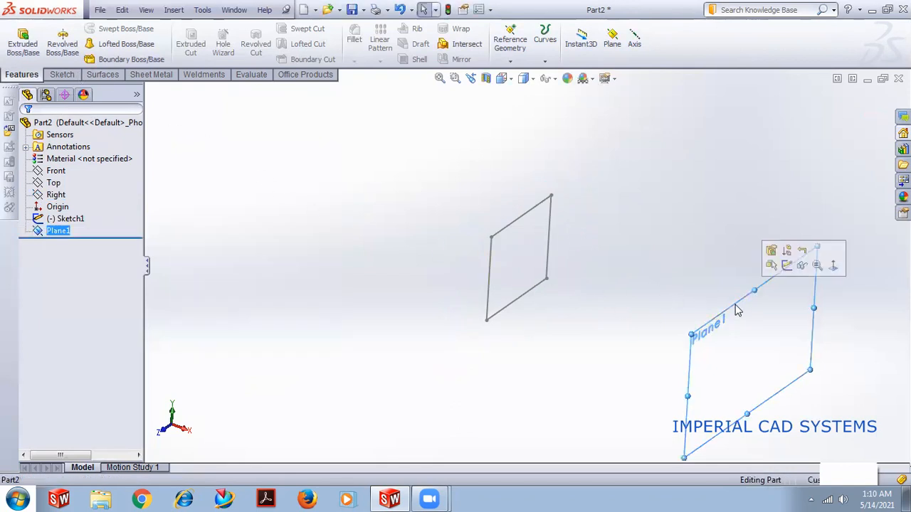
click(787, 266)
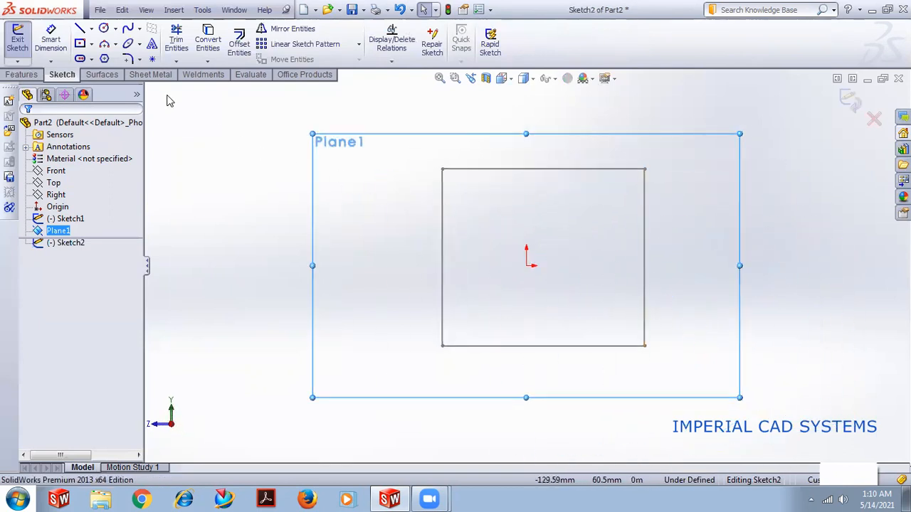
click(103, 28)
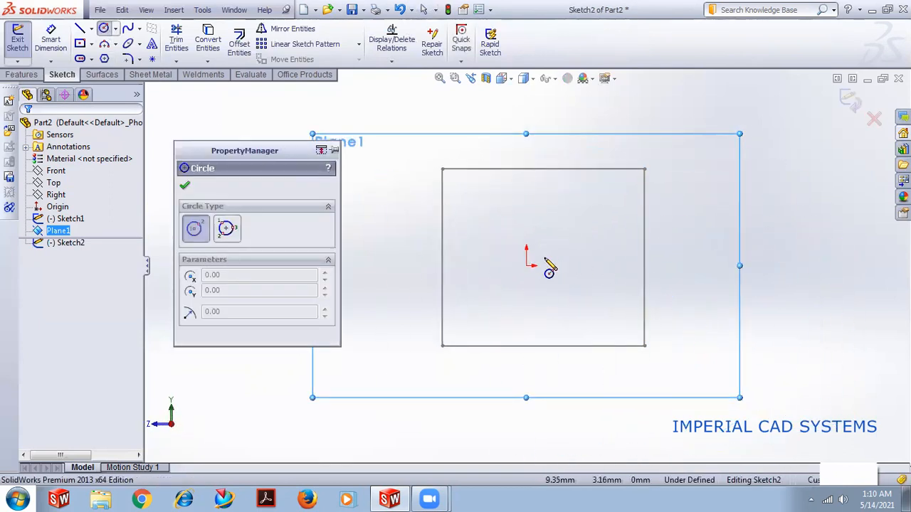
click(542, 250)
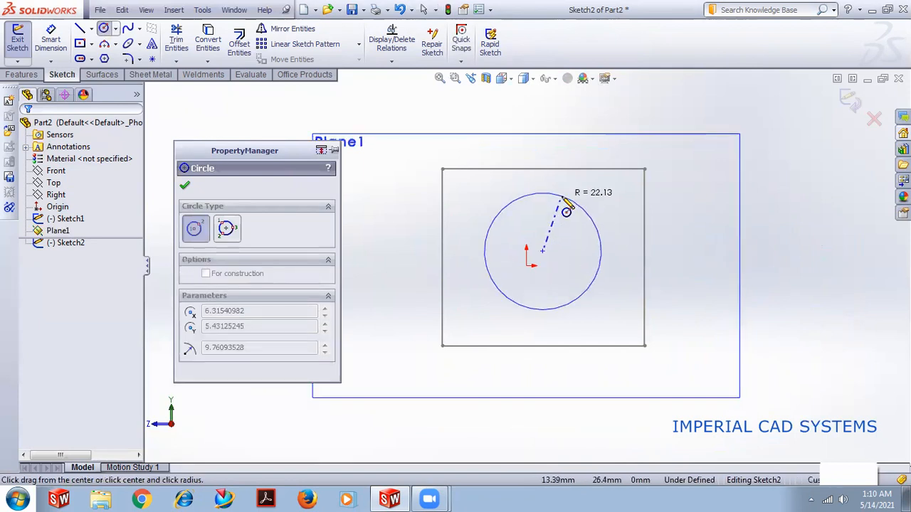
click(566, 211)
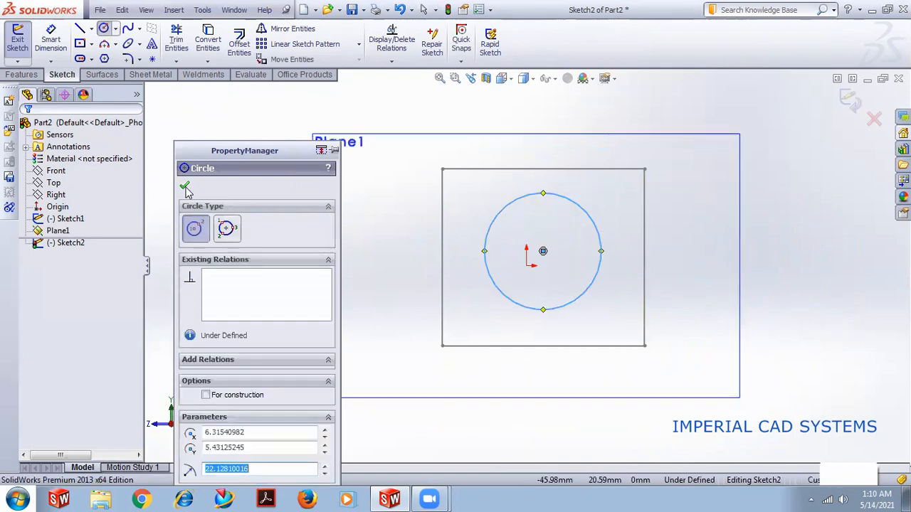
key(Escape)
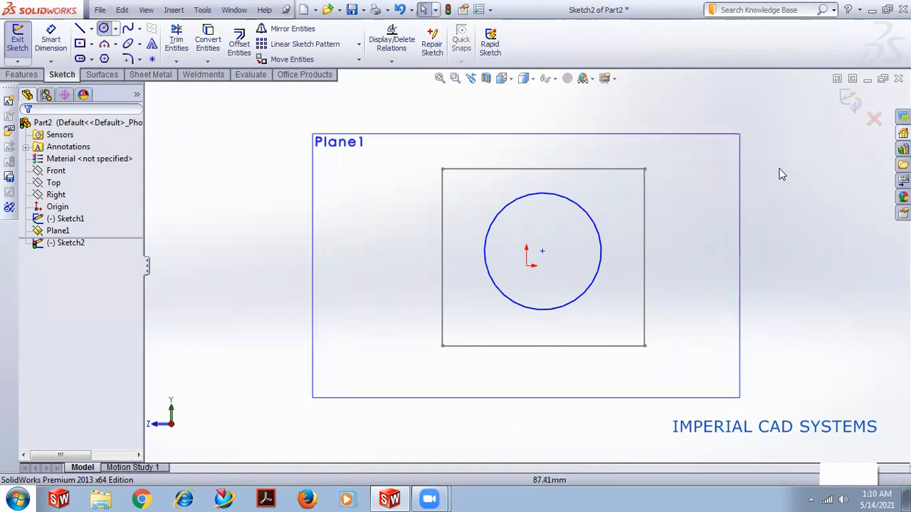
click(845, 100)
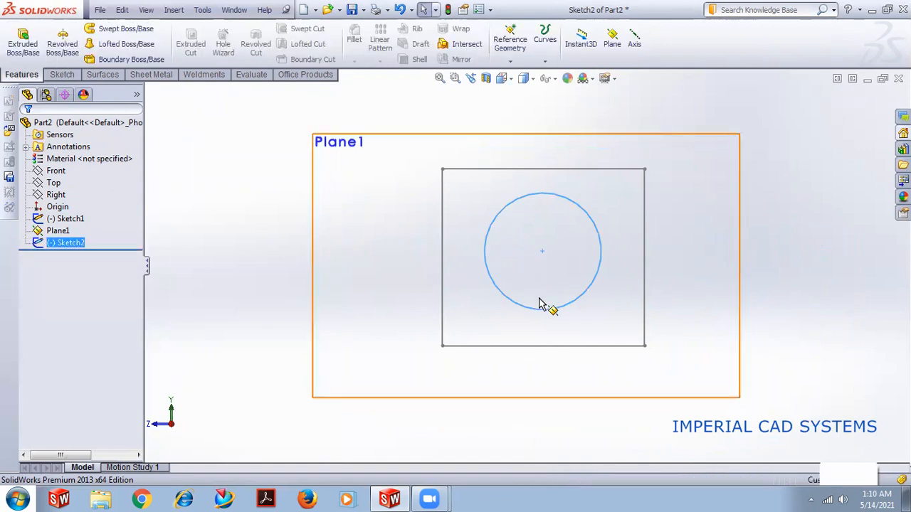
Loft a solid between the circle on the offset plane and the rectangle on the Right plane.
scroll(539, 305, up, 3)
mouse_move(520, 318)
middle_down()
mouse_move(566, 307)
mouse_move(606, 345)
mouse_move(639, 346)
mouse_move(673, 380)
mouse_move(479, 206)
mouse_move(409, 194)
mouse_move(333, 141)
middle_up()
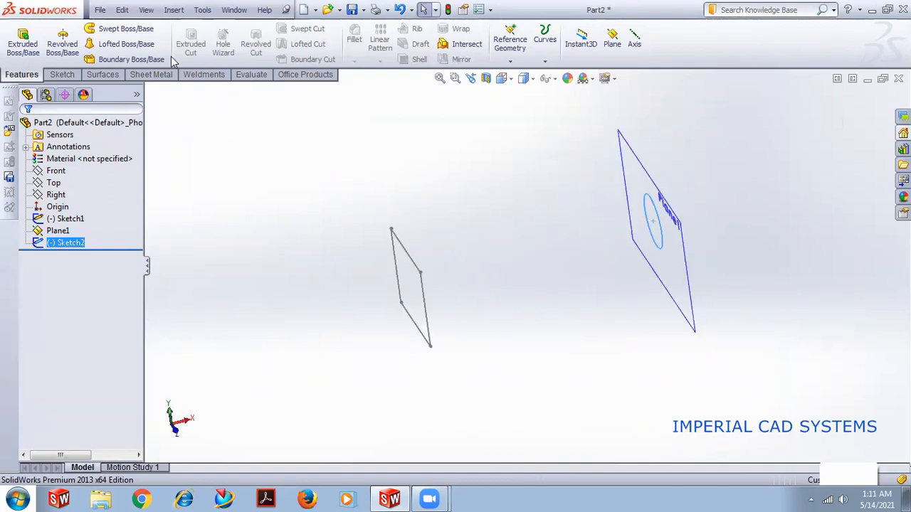
click(128, 47)
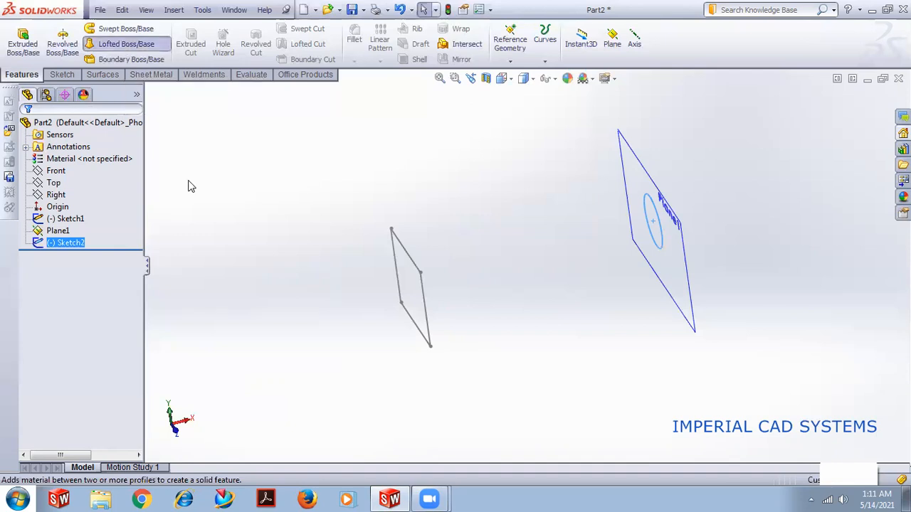
middle_drag(500, 343, 524, 322)
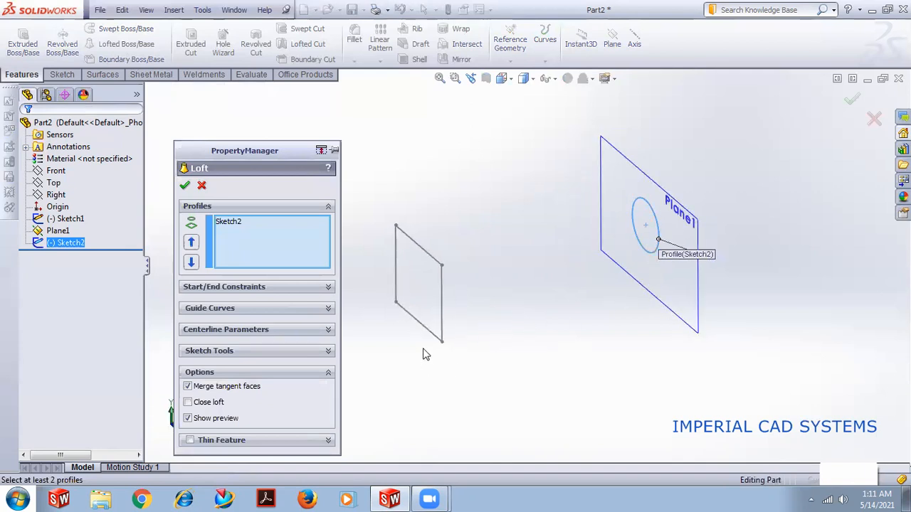
click(447, 337)
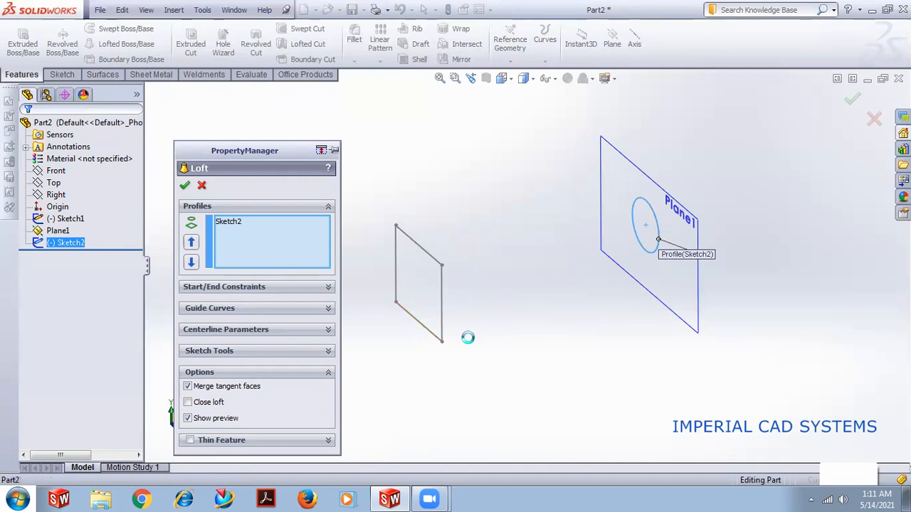
mouse_move(488, 367)
middle_down()
mouse_move(488, 348)
mouse_move(511, 330)
mouse_move(527, 331)
mouse_move(549, 358)
mouse_move(553, 320)
mouse_move(542, 313)
mouse_move(506, 362)
mouse_move(474, 368)
mouse_move(559, 341)
middle_up()
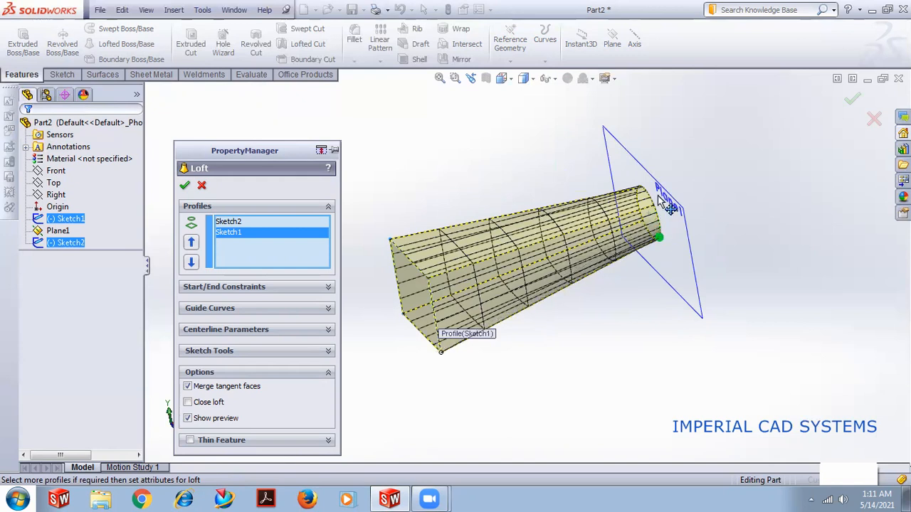
middle_drag(664, 242, 672, 285)
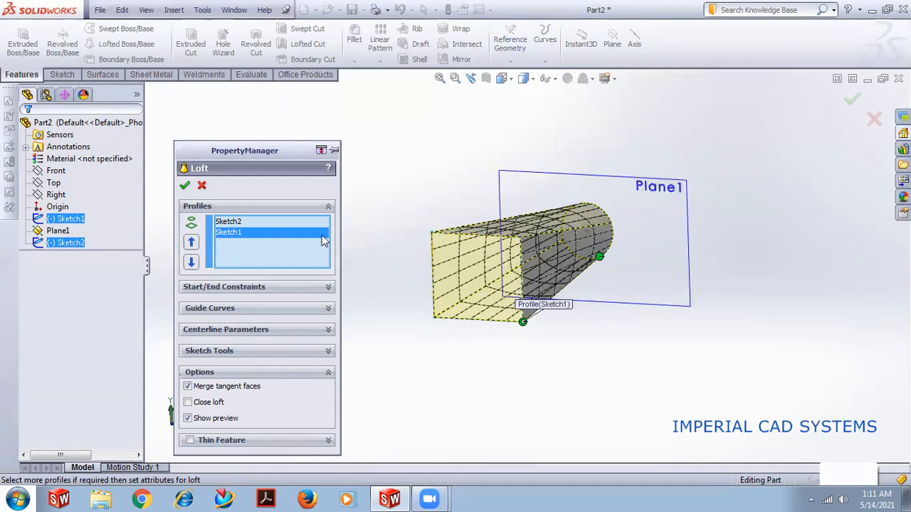
click(185, 187)
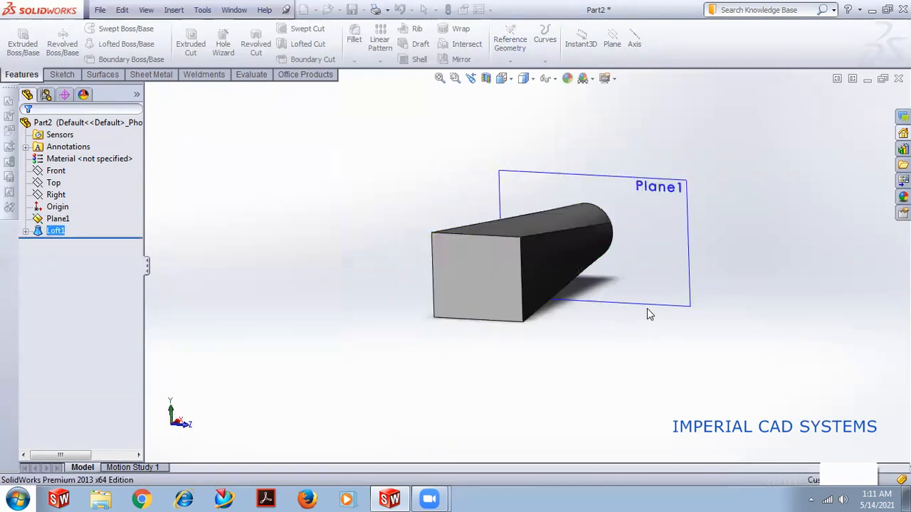
Undo the loft between the circle and the rectangle.
middle_drag(602, 233, 576, 445)
key(ctrl+z)
Loft a solid between the rectangle on the Right plane and the circle on the offset plane, and undo it.
middle_drag(539, 369, 432, 371)
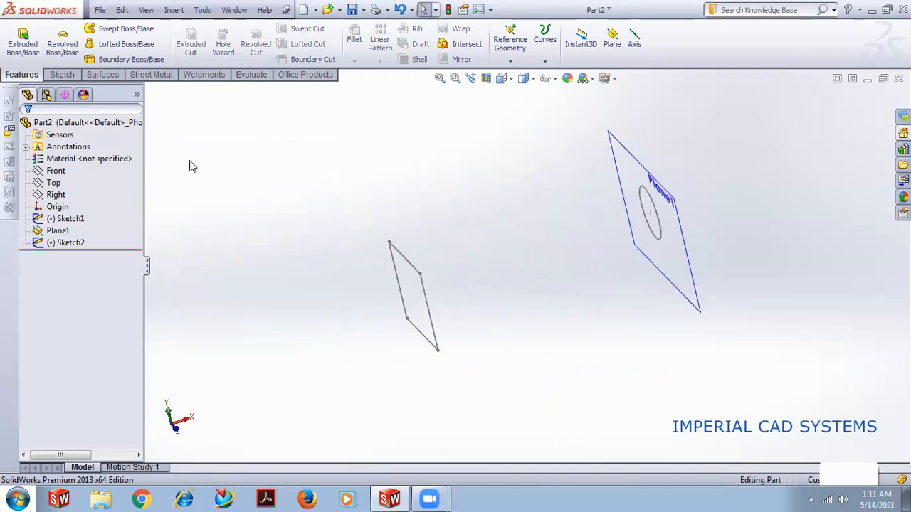
click(105, 44)
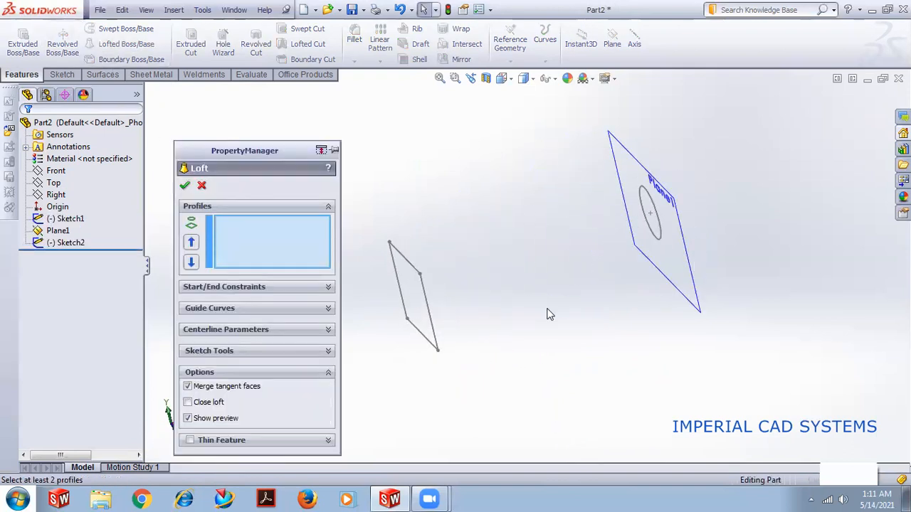
click(430, 345)
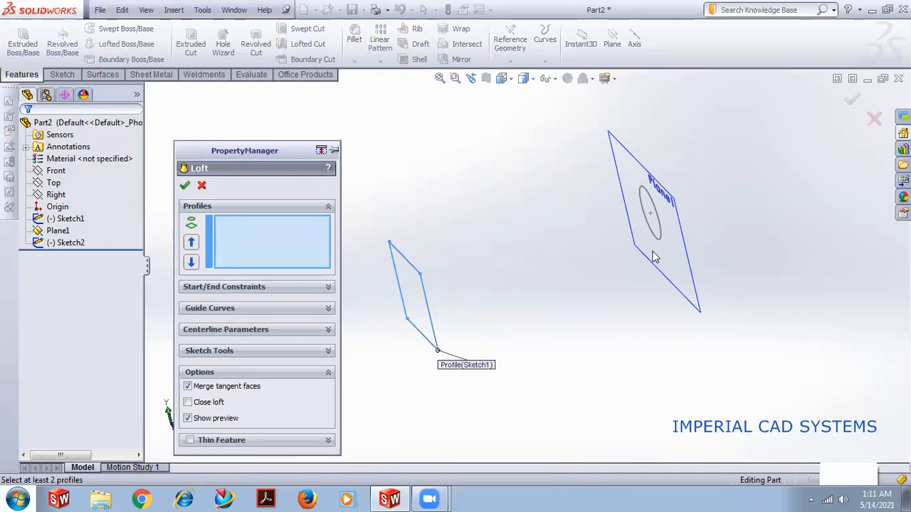
click(643, 203)
mouse_move(575, 193)
middle_down()
mouse_move(588, 185)
mouse_move(630, 247)
middle_up()
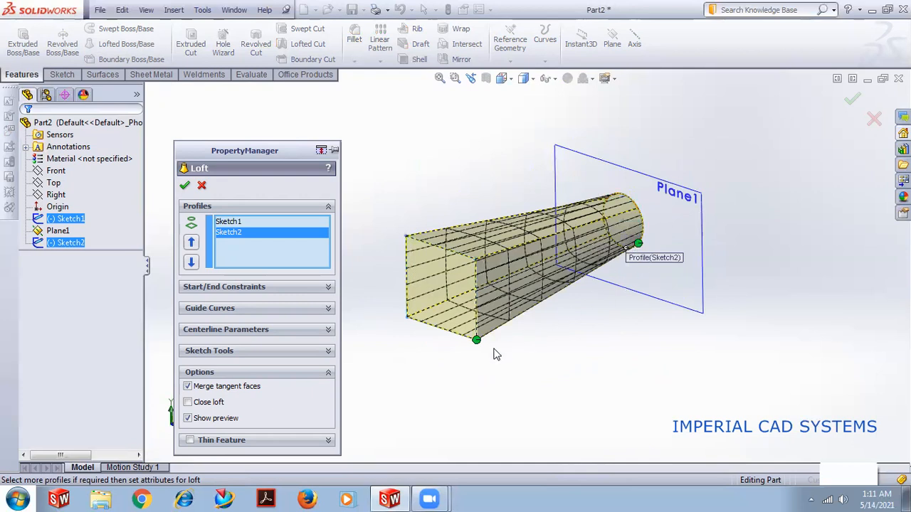
middle_drag(500, 345, 579, 346)
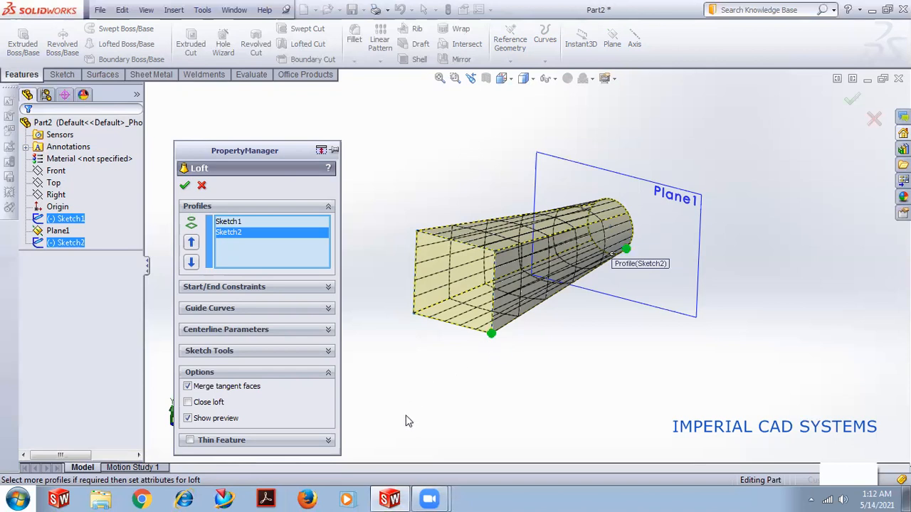
middle_drag(543, 355, 488, 356)
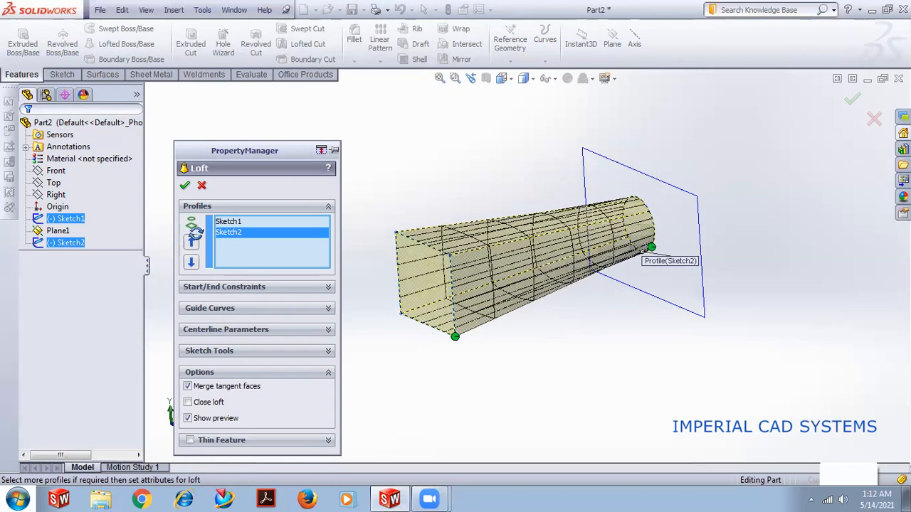
click(185, 187)
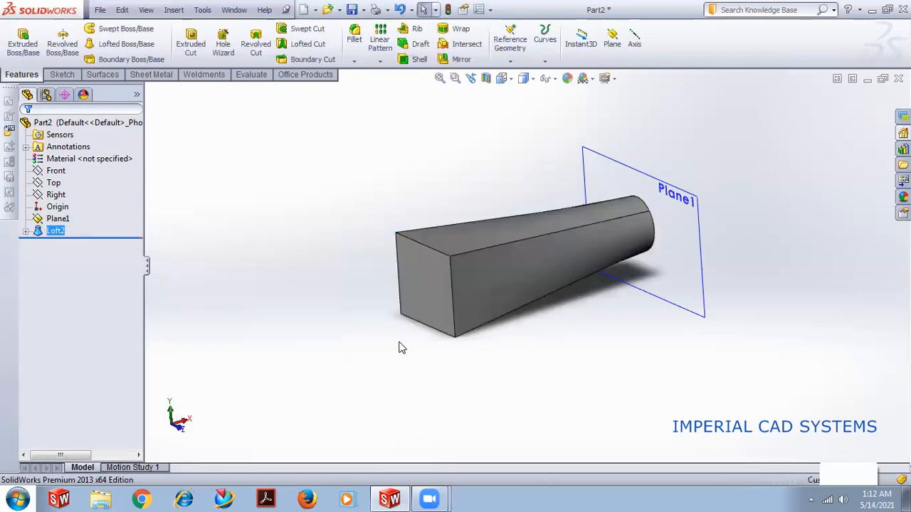
key(ctrl+z)
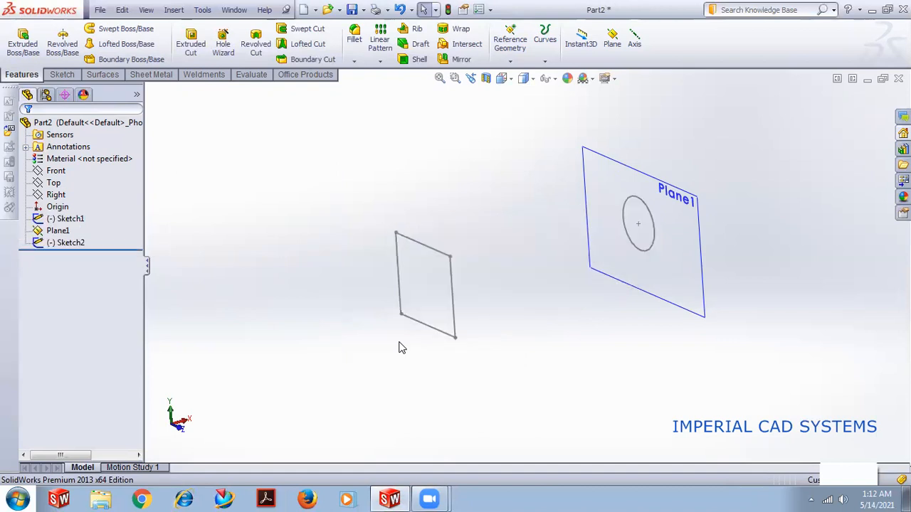
Create a Boundary Boss/Base solid using the rectangle and the circle as Direction 1 profiles.
click(147, 64)
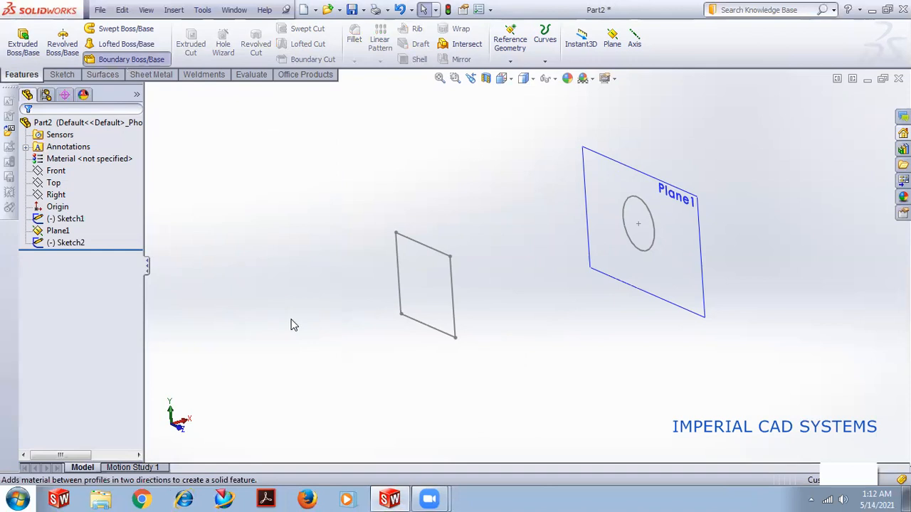
click(449, 333)
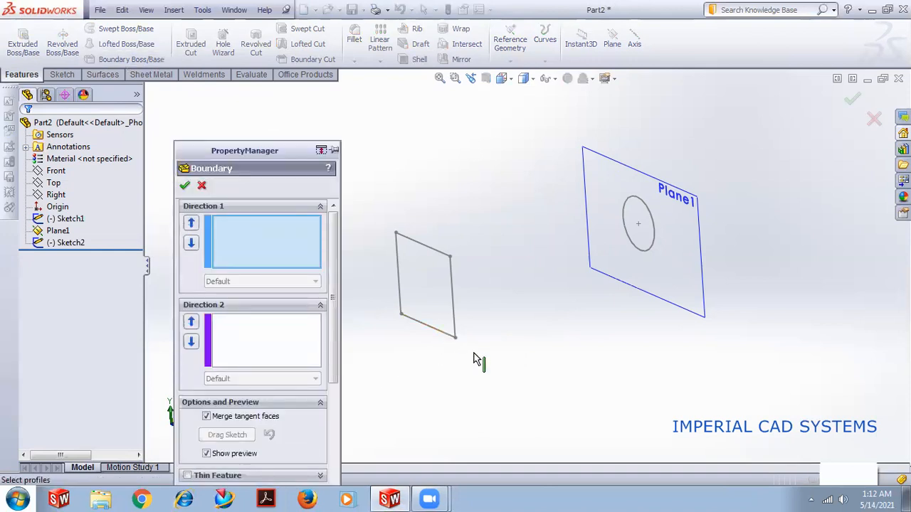
click(643, 254)
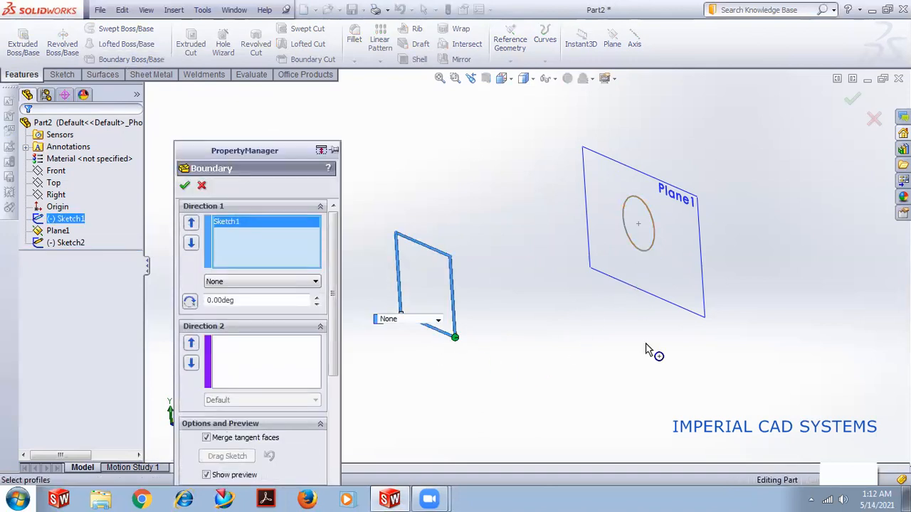
mouse_move(620, 361)
middle_down()
mouse_move(641, 323)
mouse_move(596, 313)
mouse_move(576, 286)
mouse_move(606, 372)
mouse_move(601, 339)
mouse_move(409, 336)
mouse_move(525, 306)
mouse_move(522, 313)
middle_up()
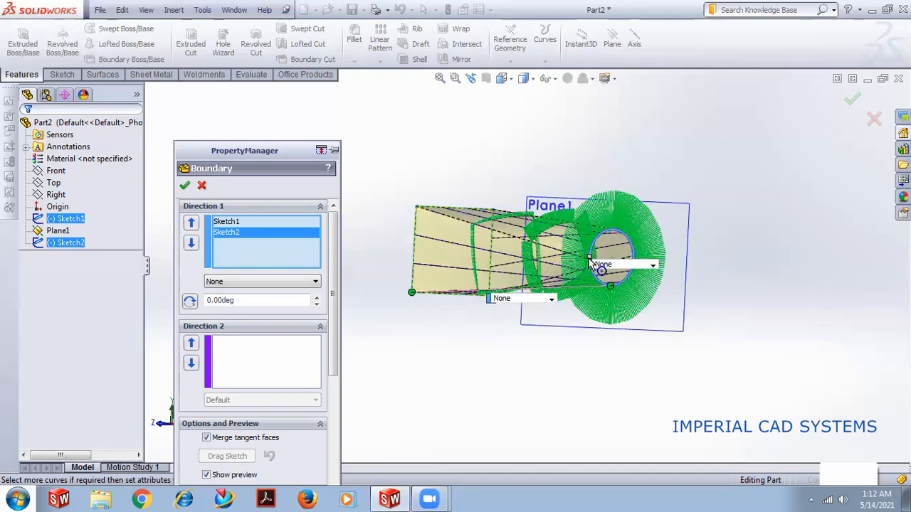
click(596, 244)
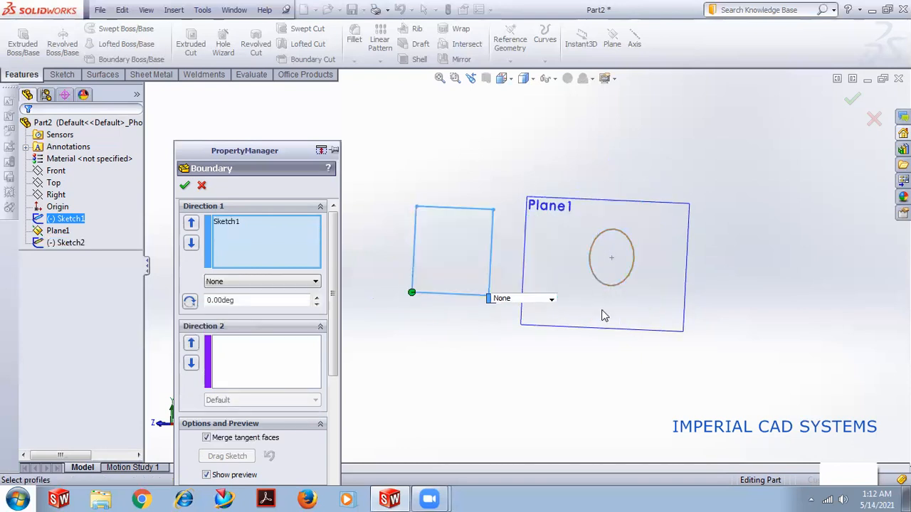
middle_drag(510, 315, 548, 307)
middle_drag(627, 351, 584, 368)
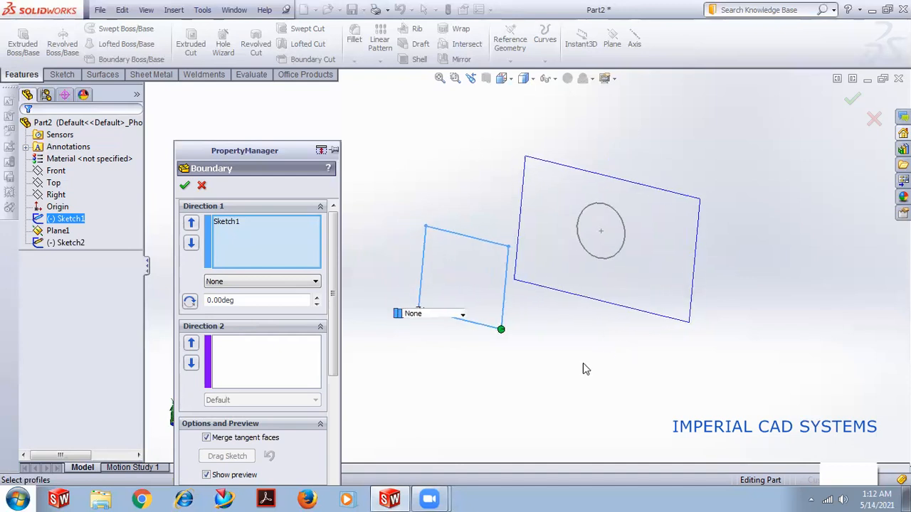
click(619, 257)
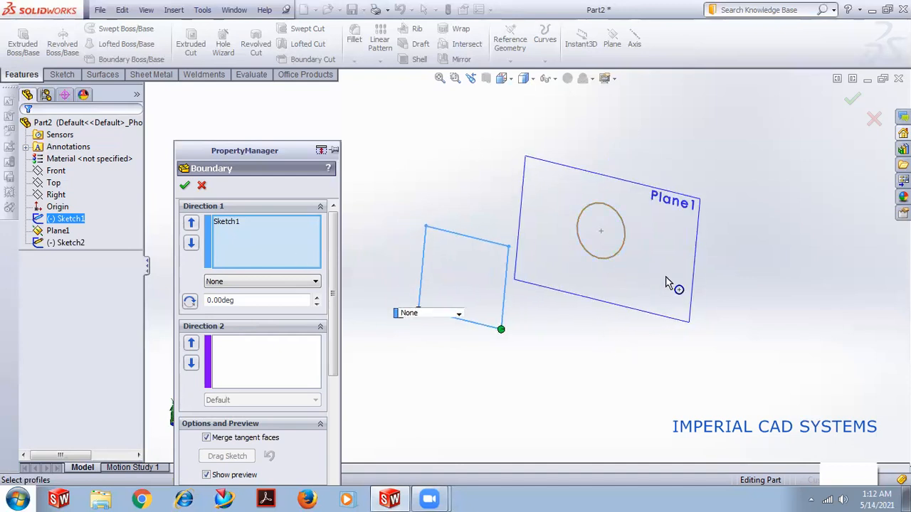
mouse_move(638, 249)
middle_down()
mouse_move(480, 329)
mouse_move(603, 226)
mouse_move(531, 177)
mouse_move(541, 264)
middle_up()
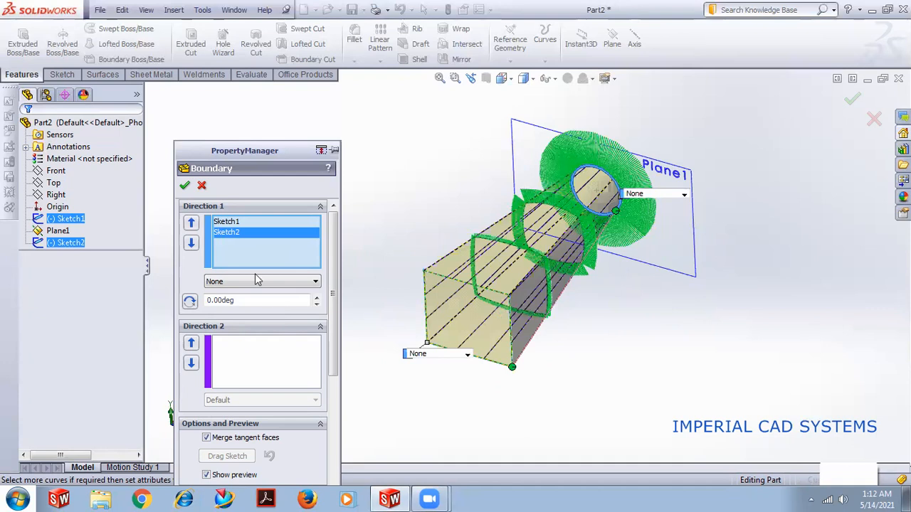
click(184, 185)
middle_drag(590, 340, 575, 354)
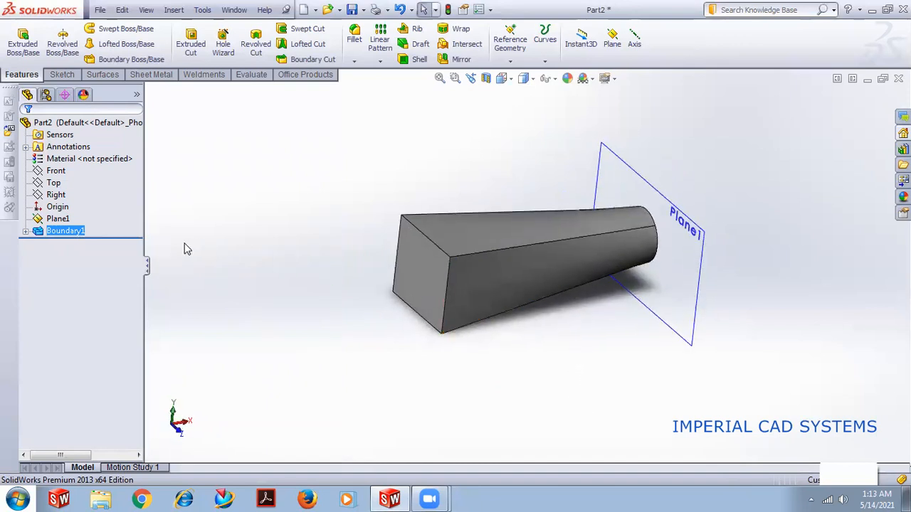
Edit the boundary feature and set the circle profile's end condition to Normal To Profile.
click(79, 235)
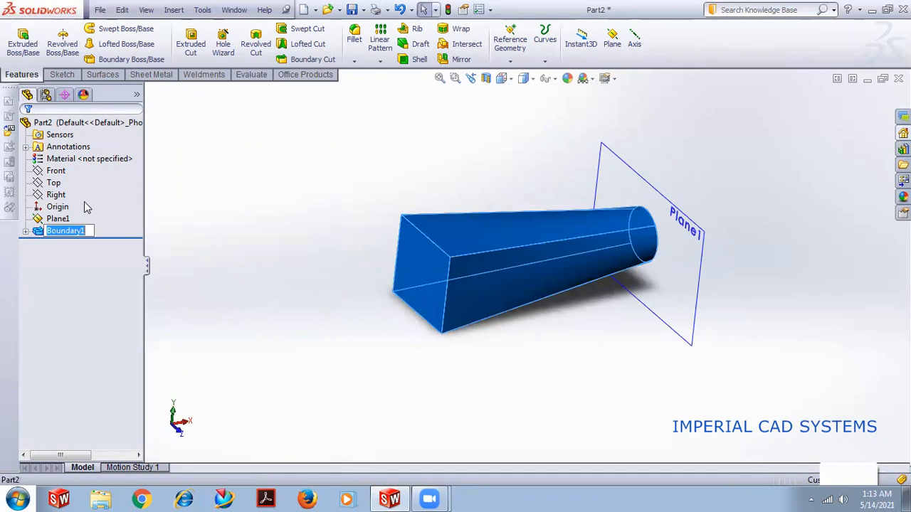
click(186, 237)
click(71, 231)
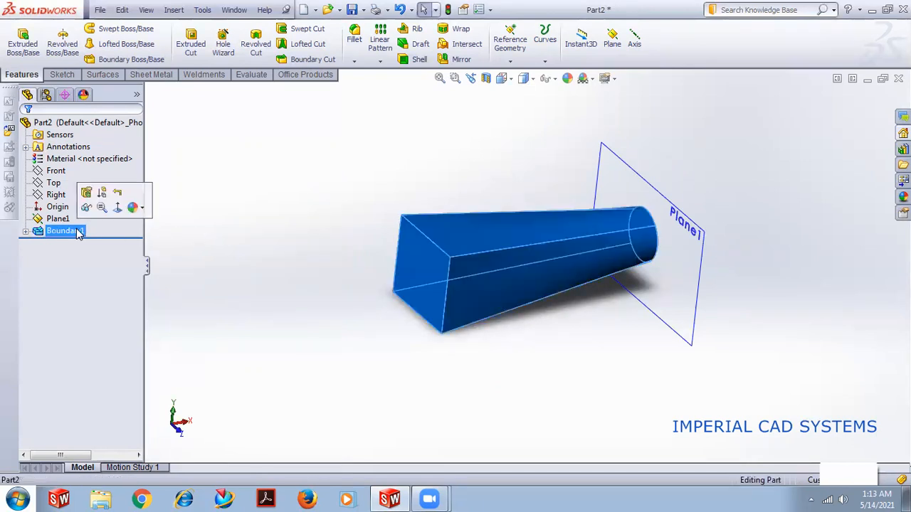
click(87, 207)
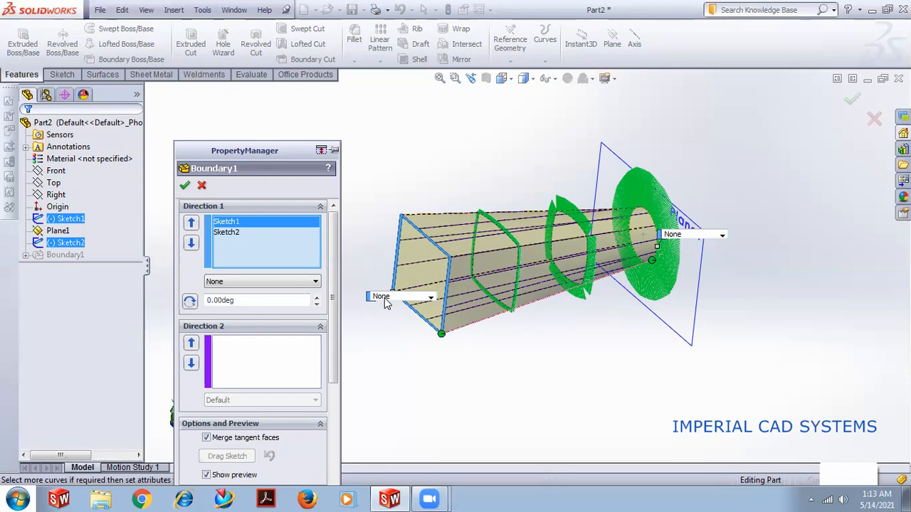
click(723, 239)
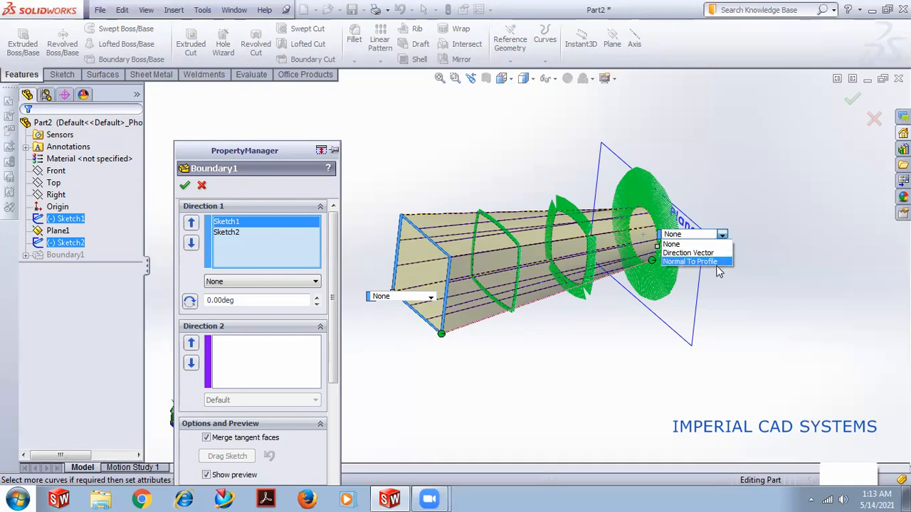
click(716, 269)
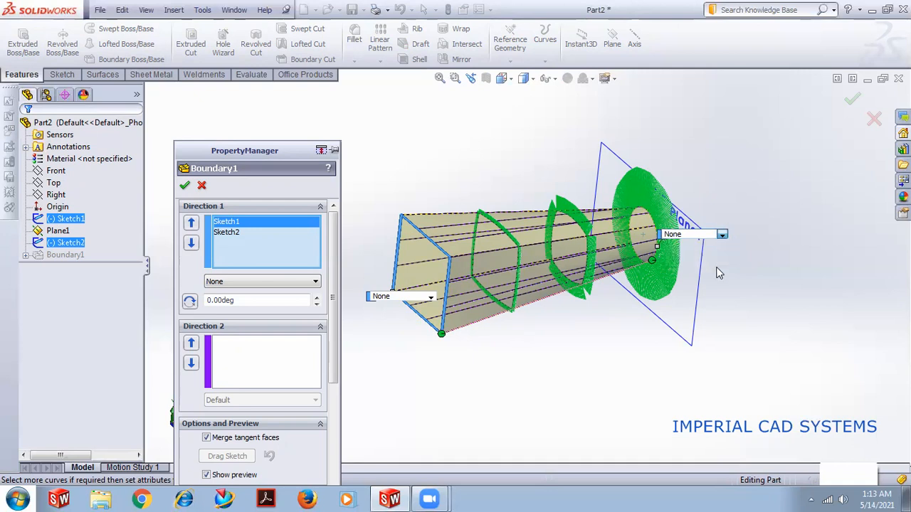
mouse_move(716, 262)
middle_down()
mouse_move(687, 247)
mouse_move(708, 235)
middle_up()
click(709, 236)
click(712, 262)
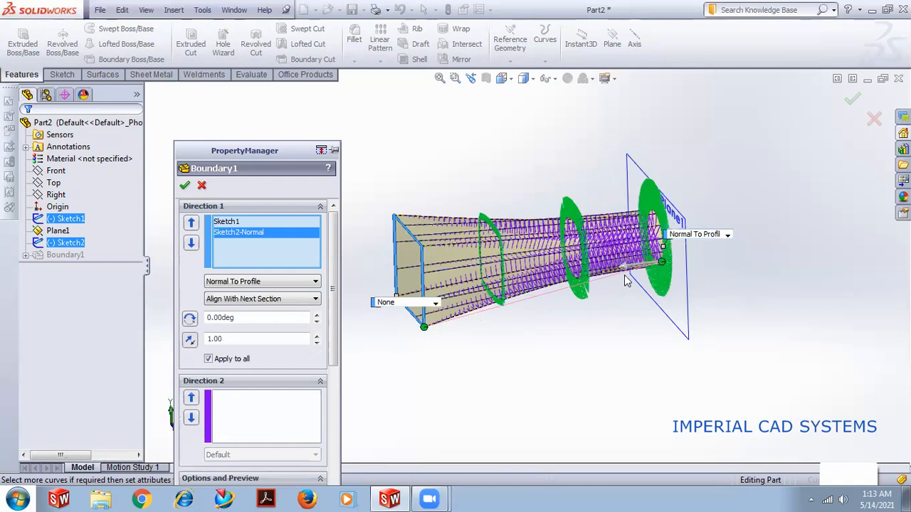
Lengthen the circle profile's tangent influence to about 2.43 and accept the boundary feature.
middle_drag(618, 288, 588, 367)
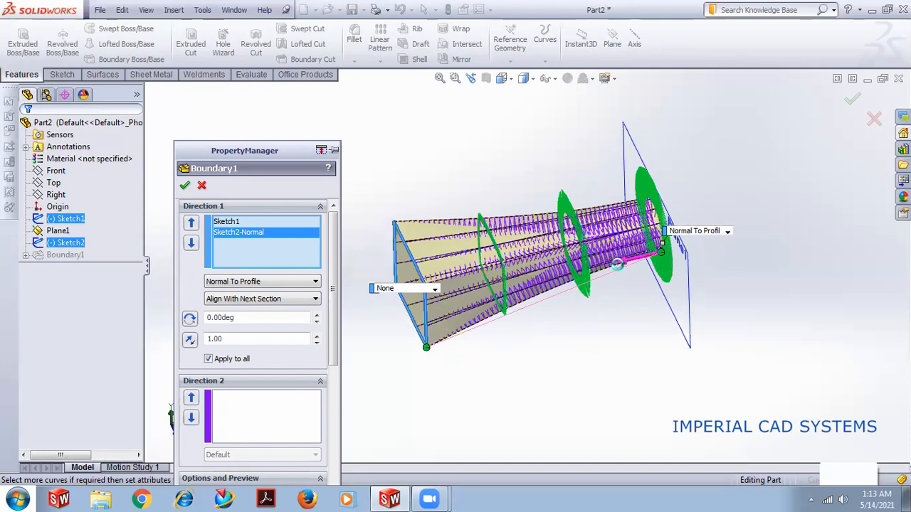
mouse_move(602, 274)
mouse_down()
mouse_move(615, 271)
mouse_move(606, 272)
mouse_up()
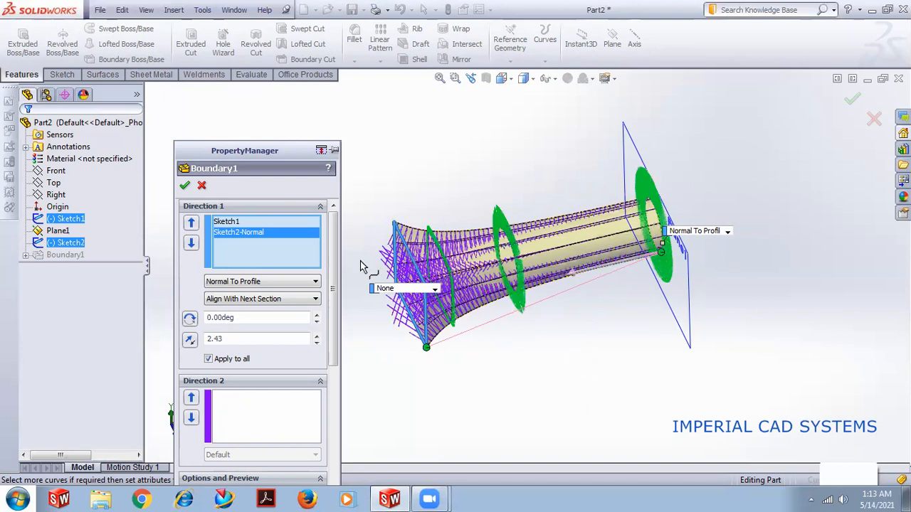
click(184, 187)
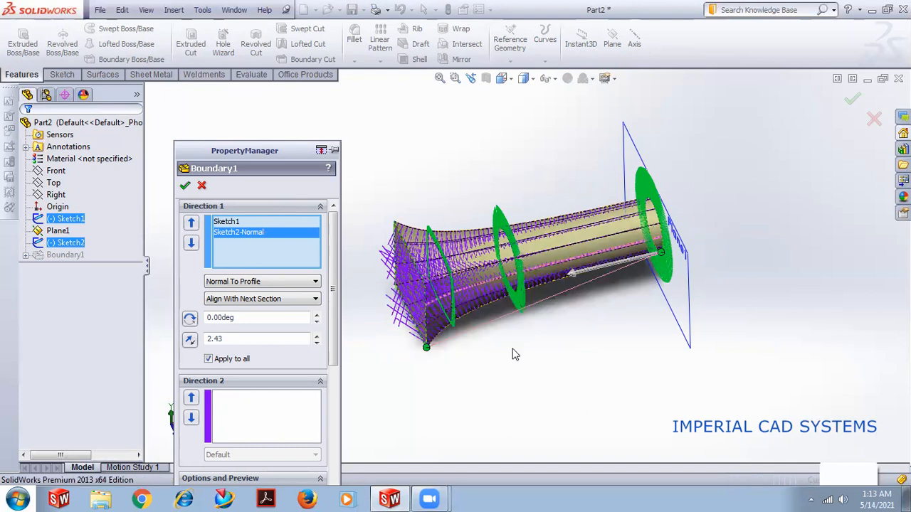
middle_drag(605, 224, 603, 334)
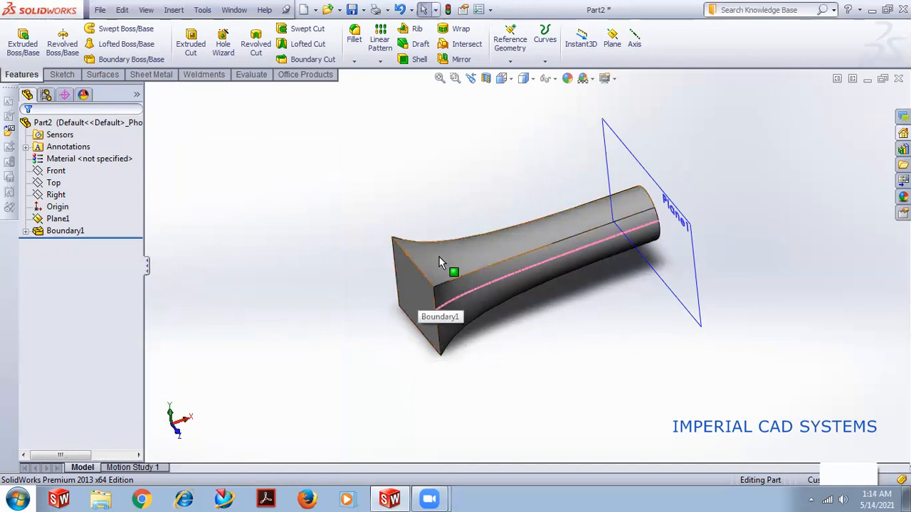
Reopen the boundary feature for editing and set the rectangle profile's end condition to Normal To Profile.
click(75, 233)
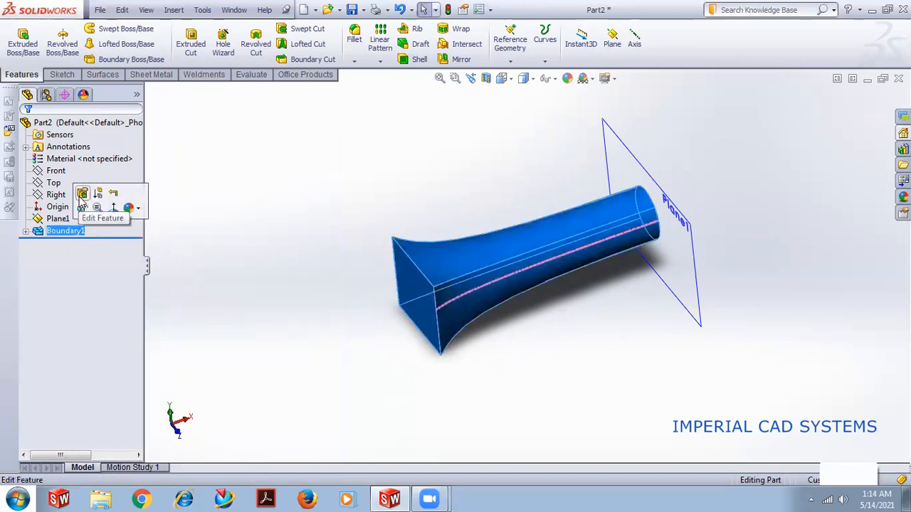
click(82, 195)
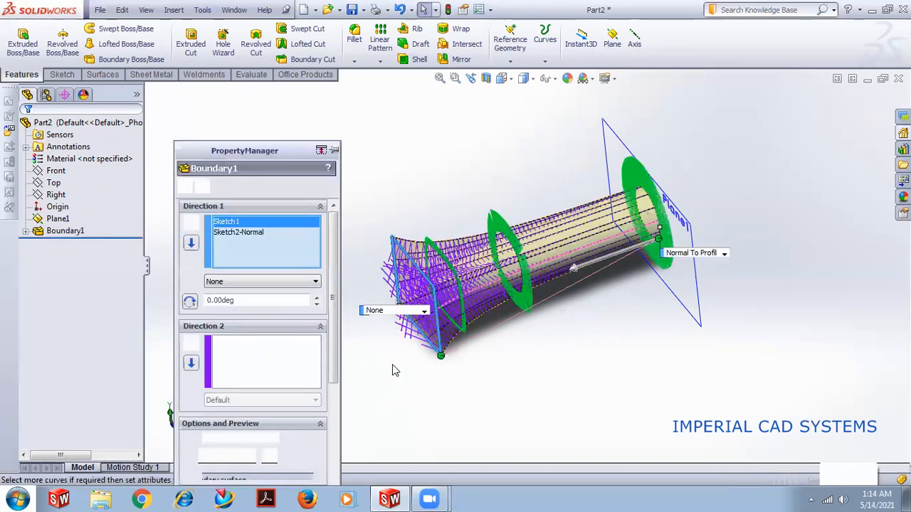
click(382, 313)
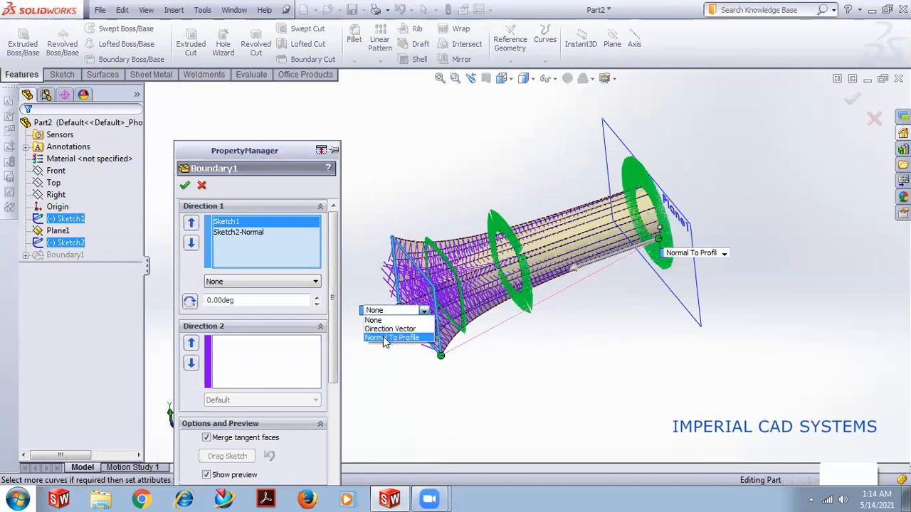
click(384, 338)
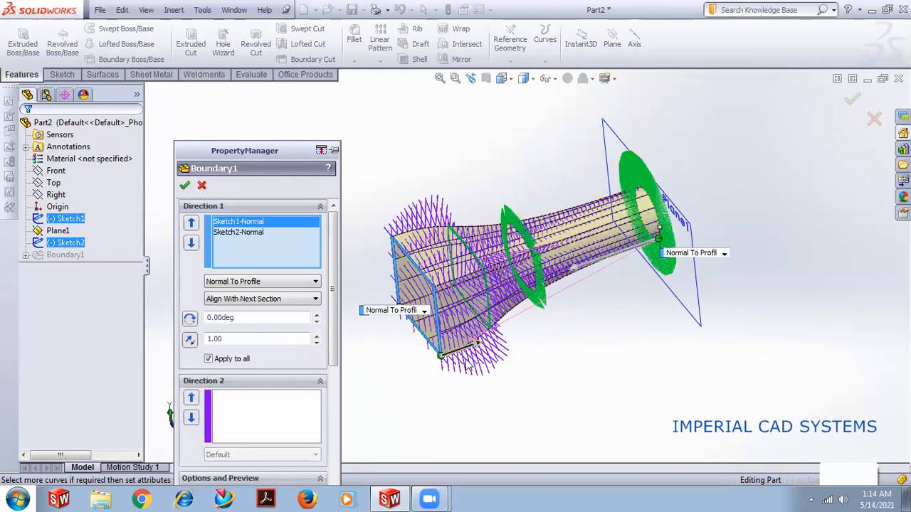
Lengthen the rectangle profile's tangent influence to about 1.96 and accept the boundary feature.
drag(477, 342, 490, 338)
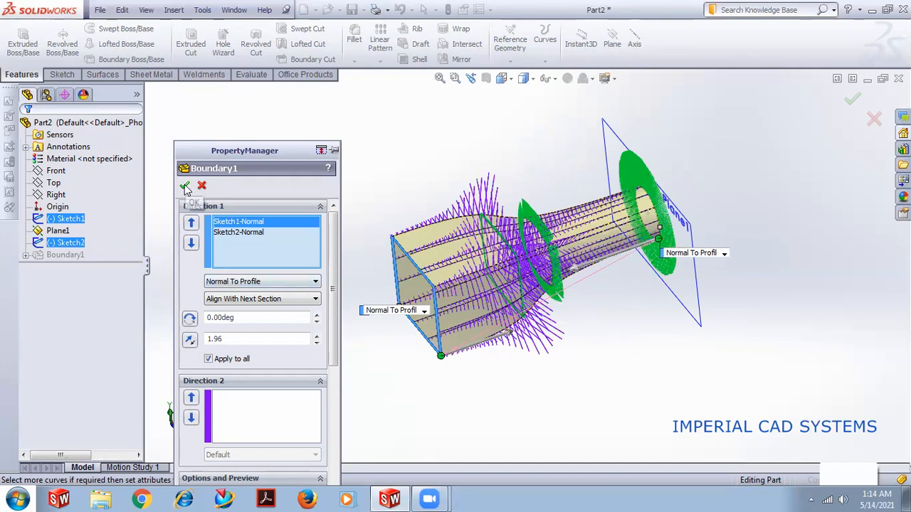
drag(334, 319, 333, 443)
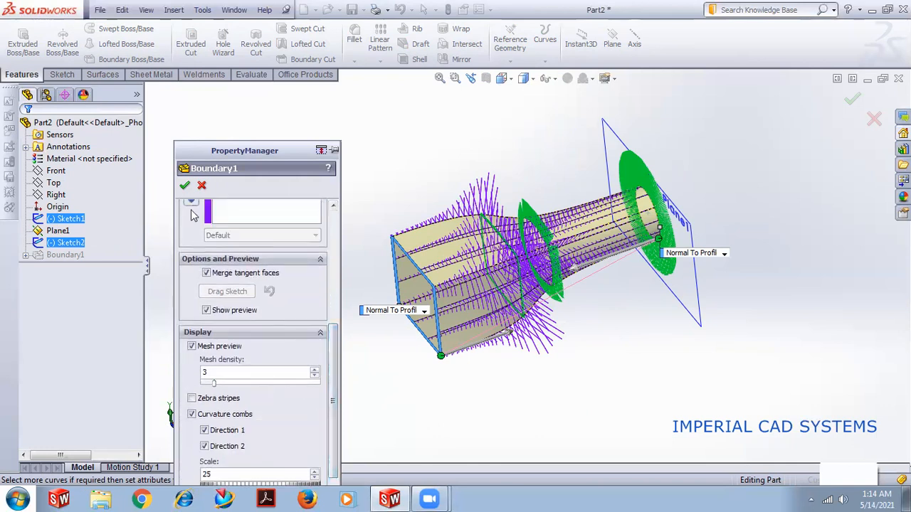
click(185, 187)
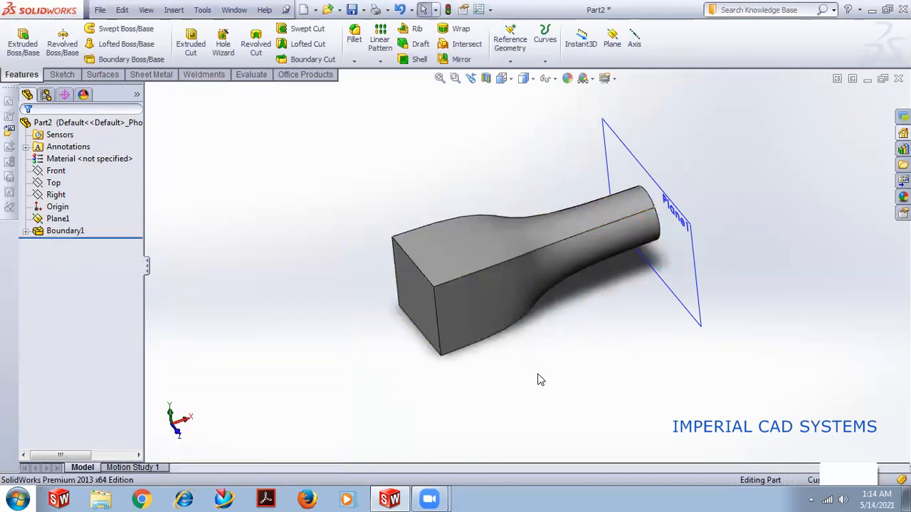
mouse_move(543, 352)
middle_down()
mouse_move(557, 330)
mouse_move(600, 302)
mouse_move(694, 291)
mouse_move(593, 287)
mouse_move(507, 265)
mouse_move(543, 240)
mouse_move(561, 350)
middle_up()
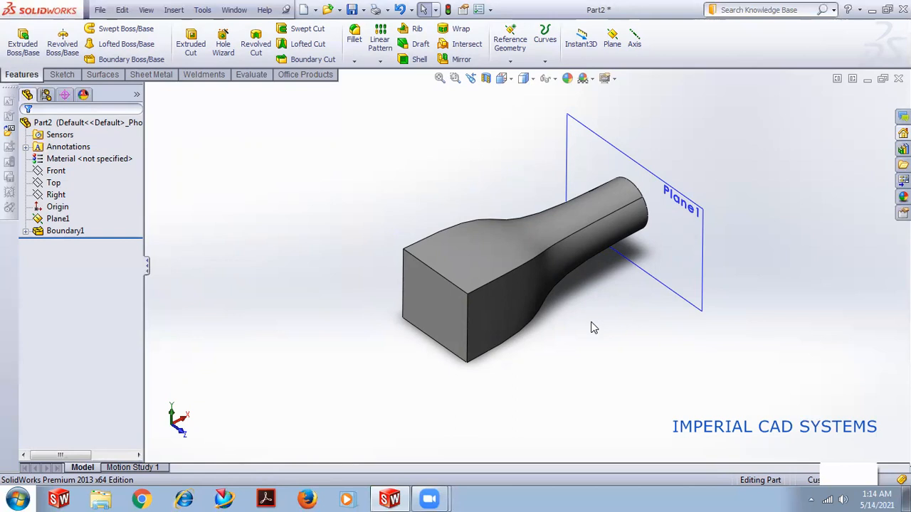
middle_drag(545, 316, 546, 310)
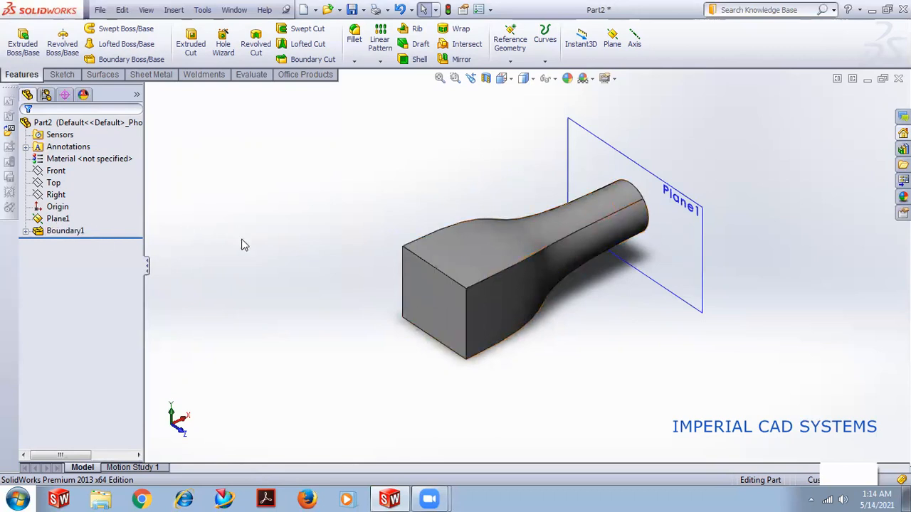
middle_drag(508, 360, 436, 286)
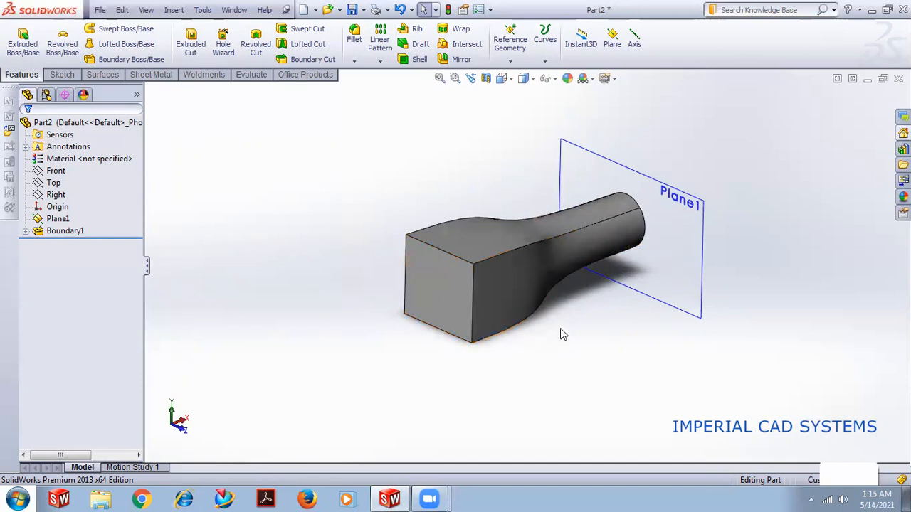
scroll(561, 328, up, 1)
scroll(560, 328, down, 1)
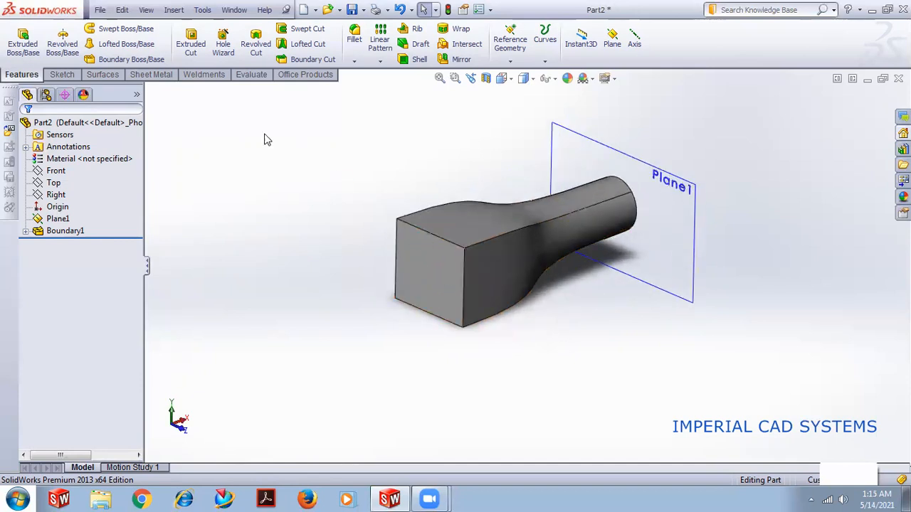
Start a new Boundary Boss/Base, enable its Thin Feature option to view the wall settings, and cancel the command.
click(126, 59)
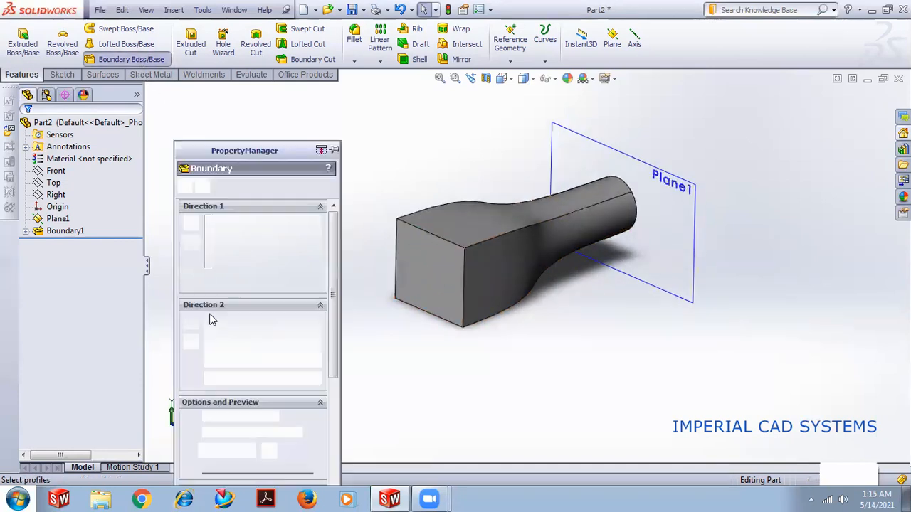
scroll(213, 349, down, 5)
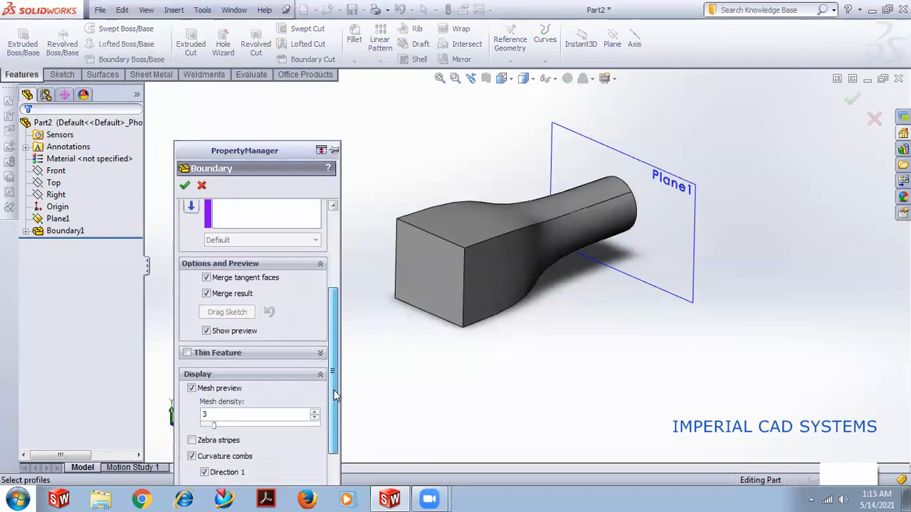
click(205, 355)
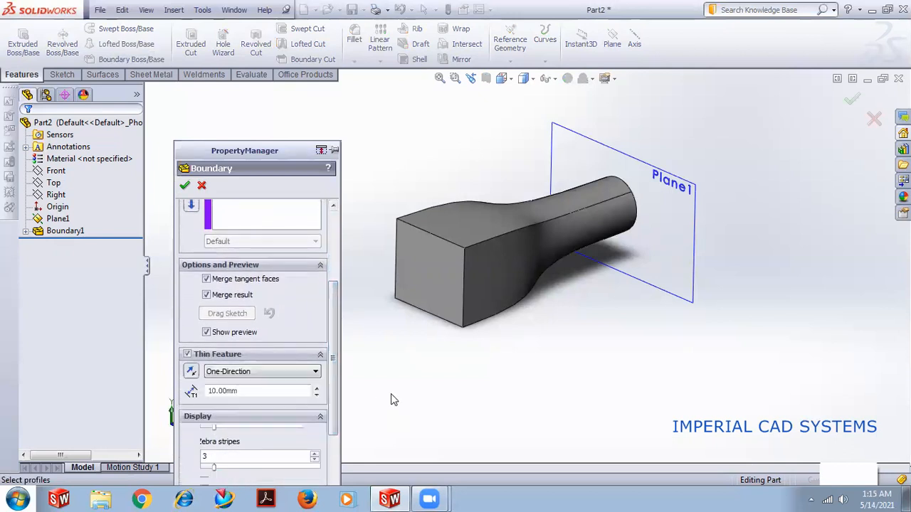
click(202, 186)
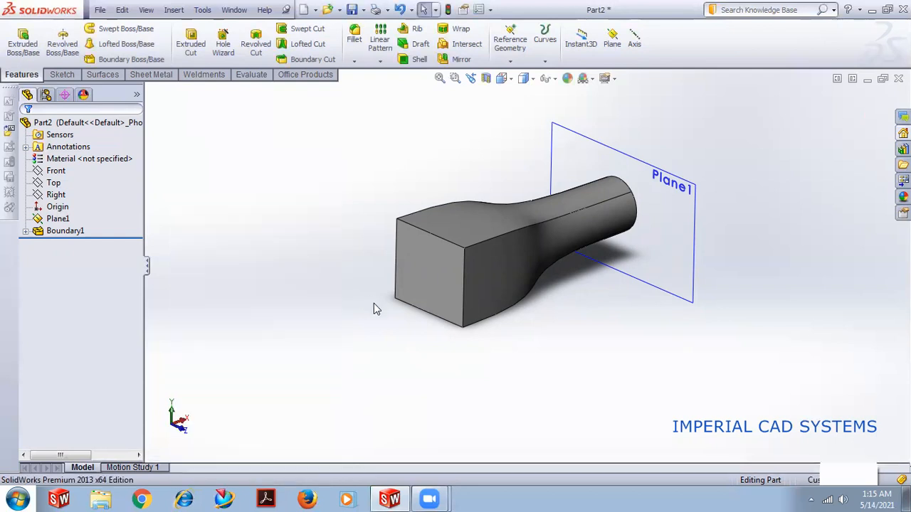
middle_drag(464, 301, 401, 309)
click(81, 235)
scroll(587, 227, up, 2)
scroll(588, 227, down, 2)
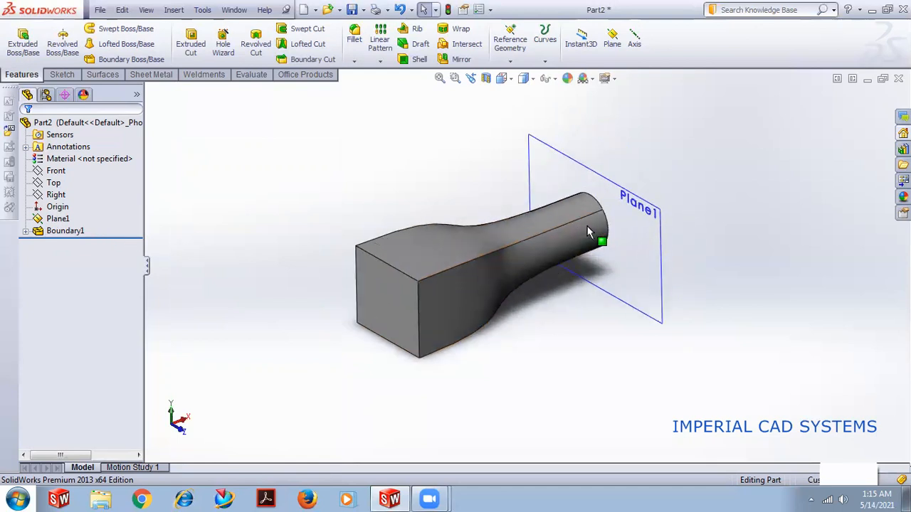
mouse_move(621, 308)
middle_down()
mouse_move(600, 305)
mouse_move(610, 316)
middle_up()
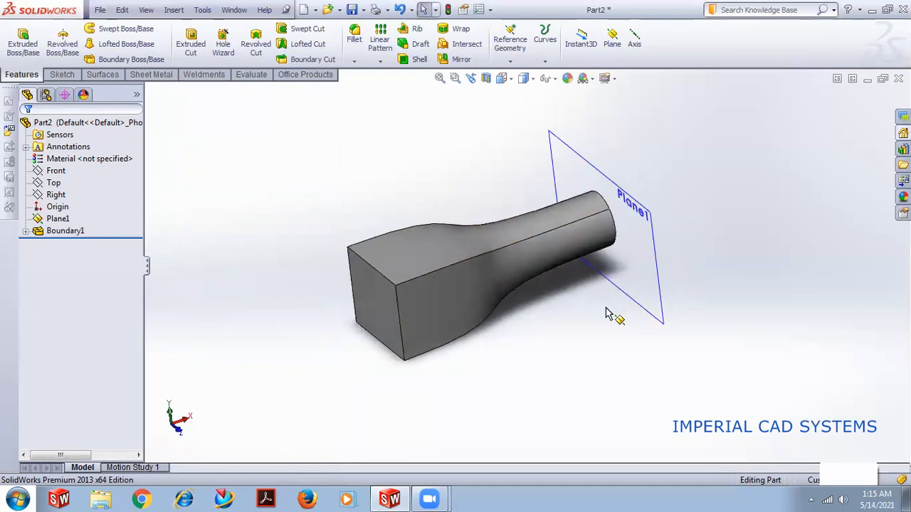